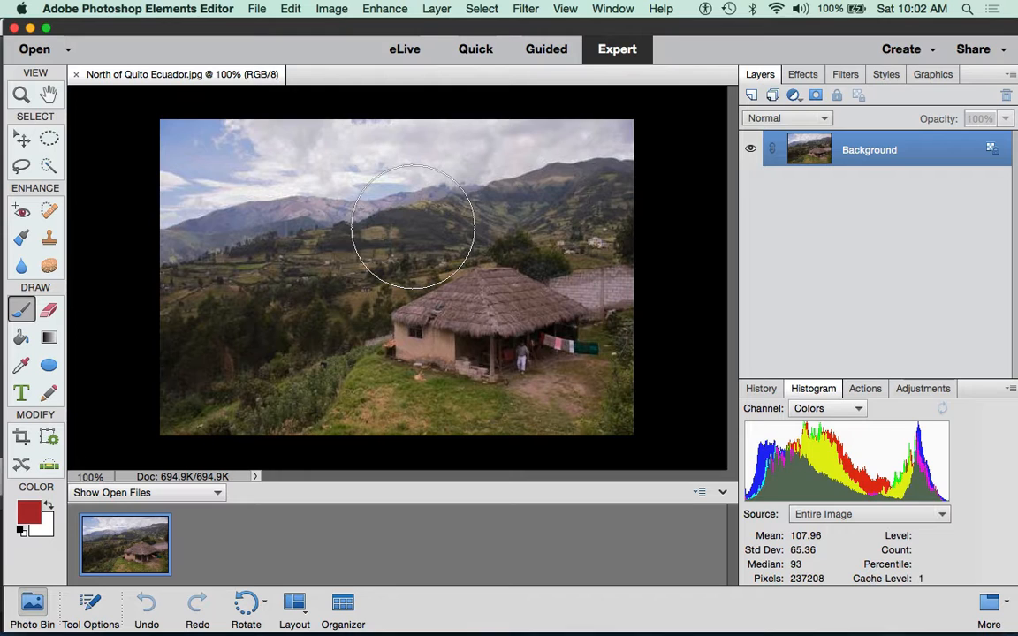
Step: Launch Viveza 2 from Filter > Nik Collection on the thatched hut landscape photo
left_click(530, 11)
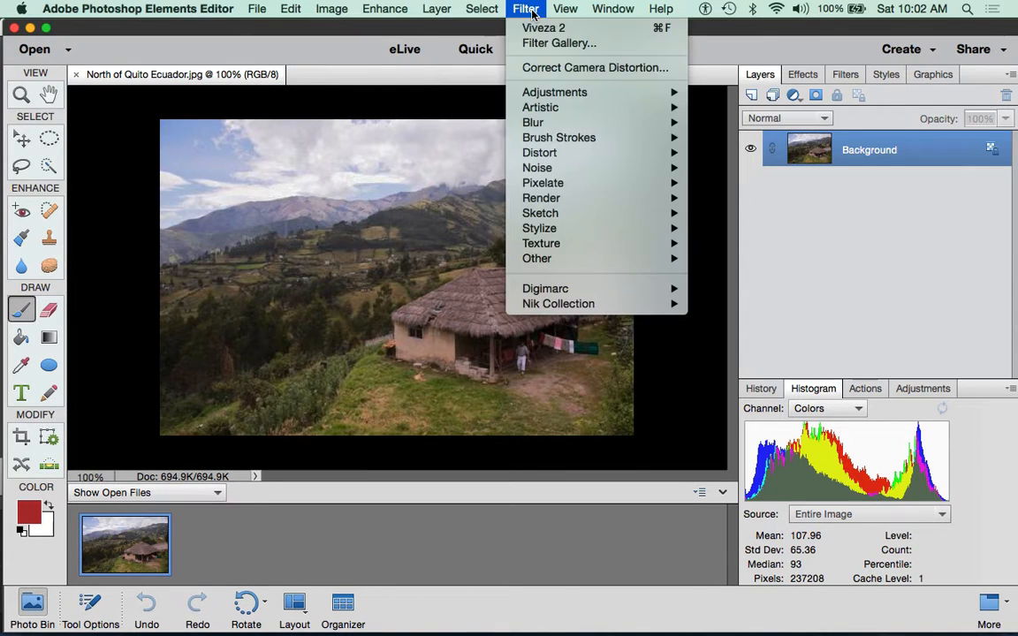
mouse_move(574, 303)
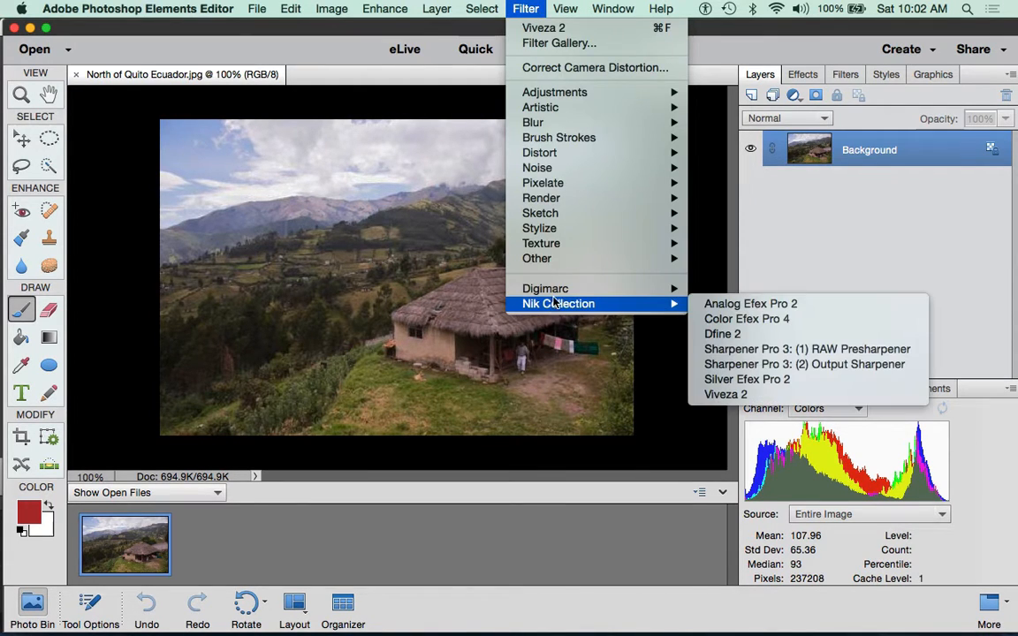
left_click(760, 394)
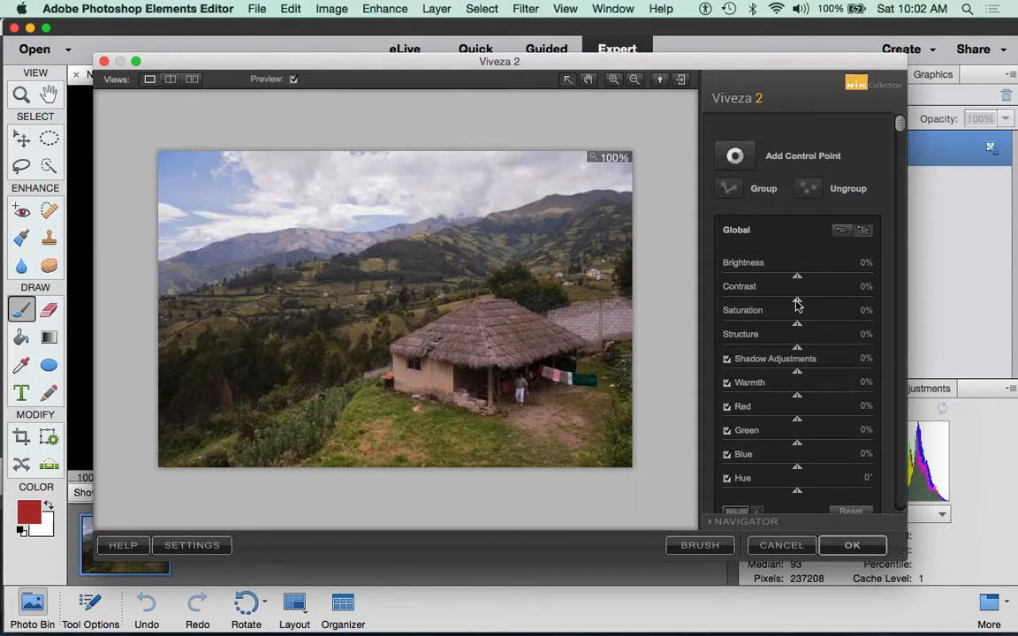
Step: Set Viveza 2's global Brightness to 10% and Contrast to 10%
left_click_drag(797, 303, 806, 303)
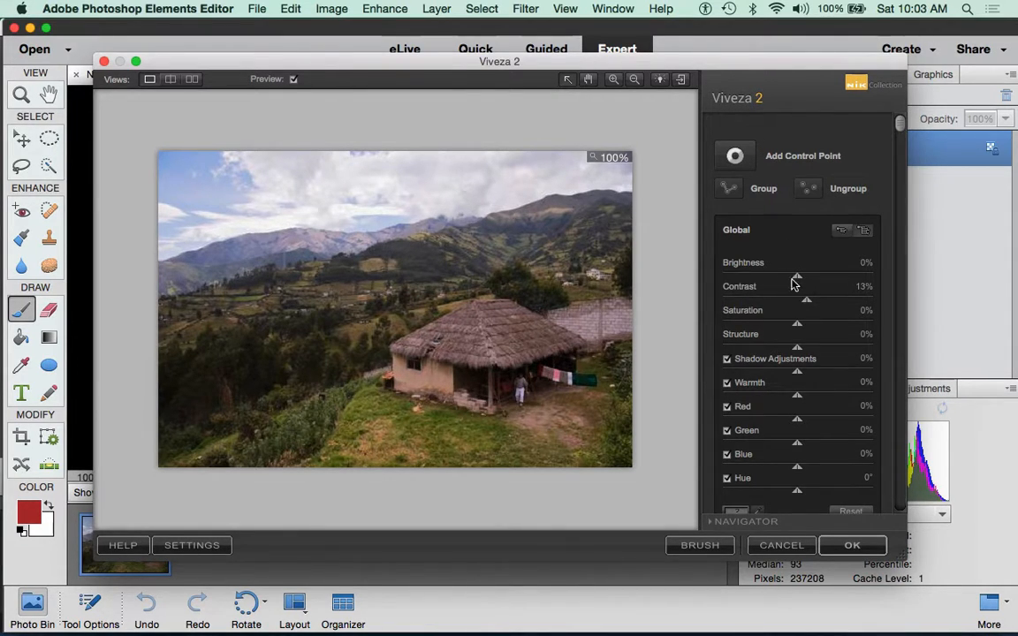
left_click_drag(797, 278, 803, 280)
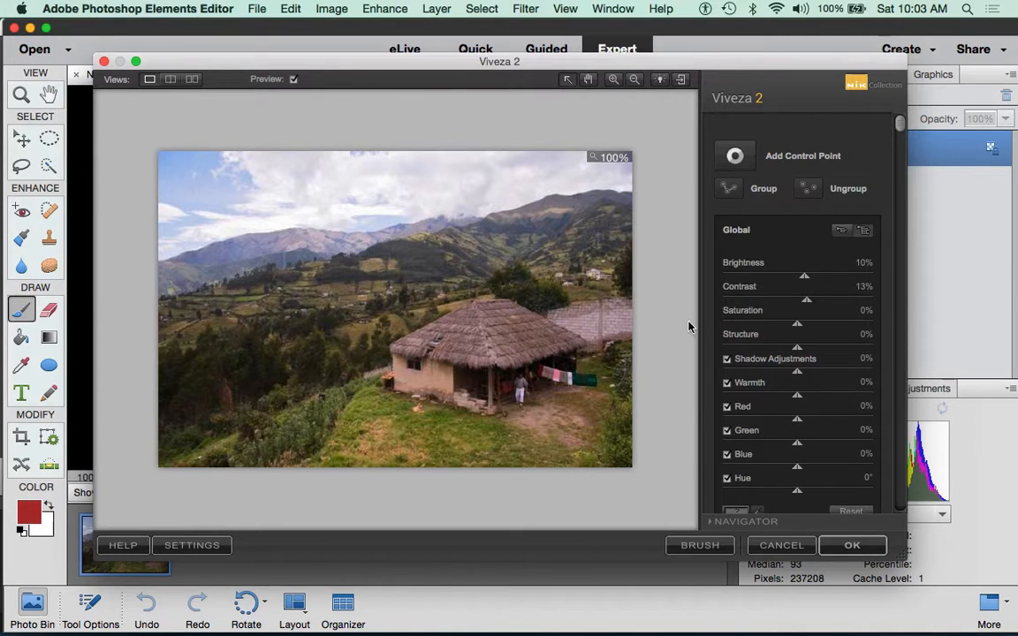
left_click_drag(807, 301, 805, 302)
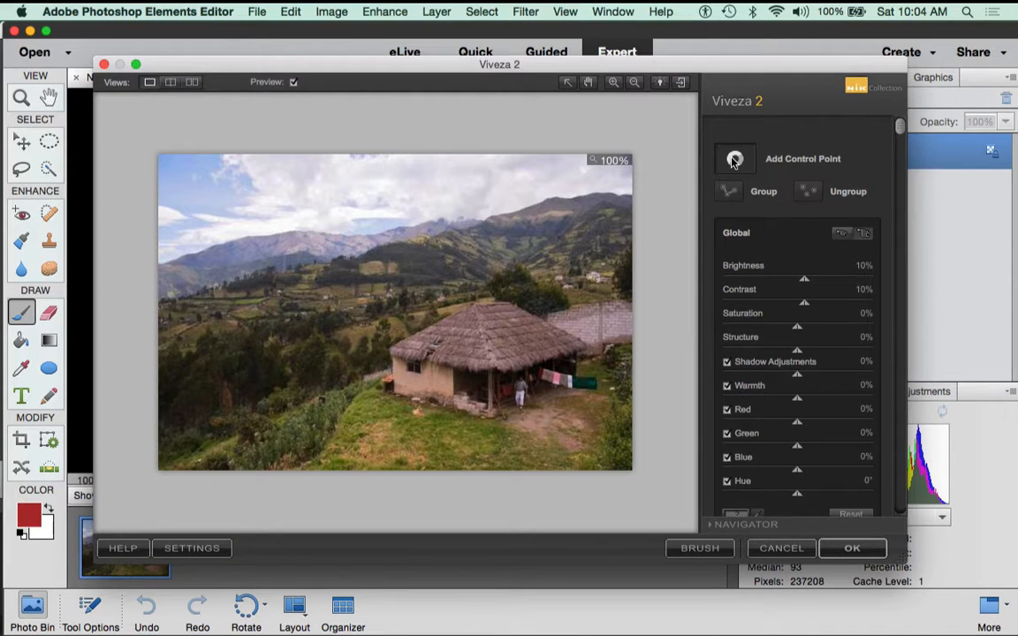
Step: Add a control point on the clouds in the upper-left sky
left_click(732, 160)
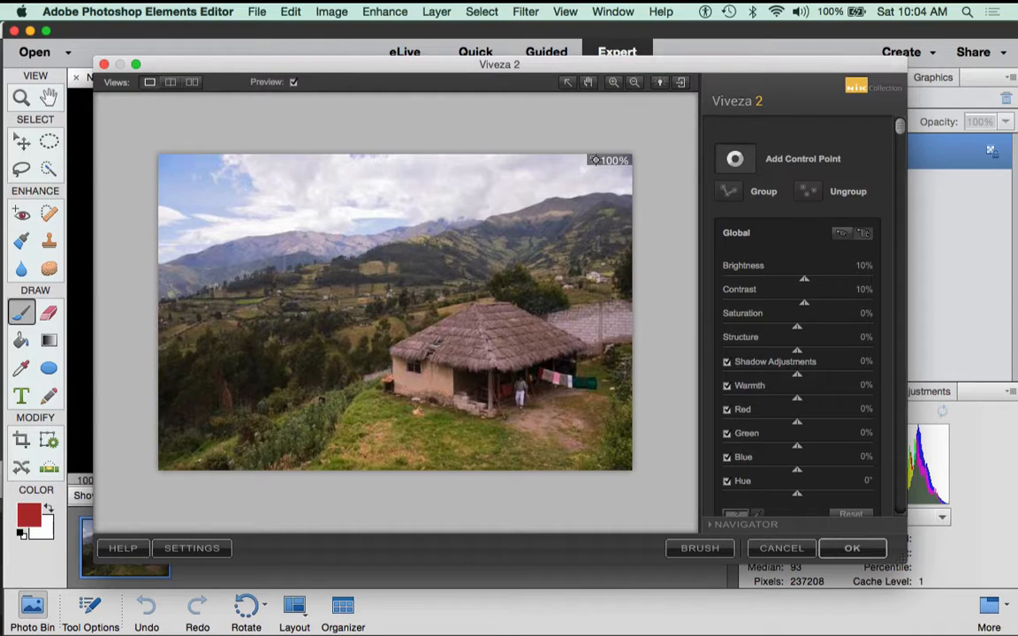
left_click(330, 186)
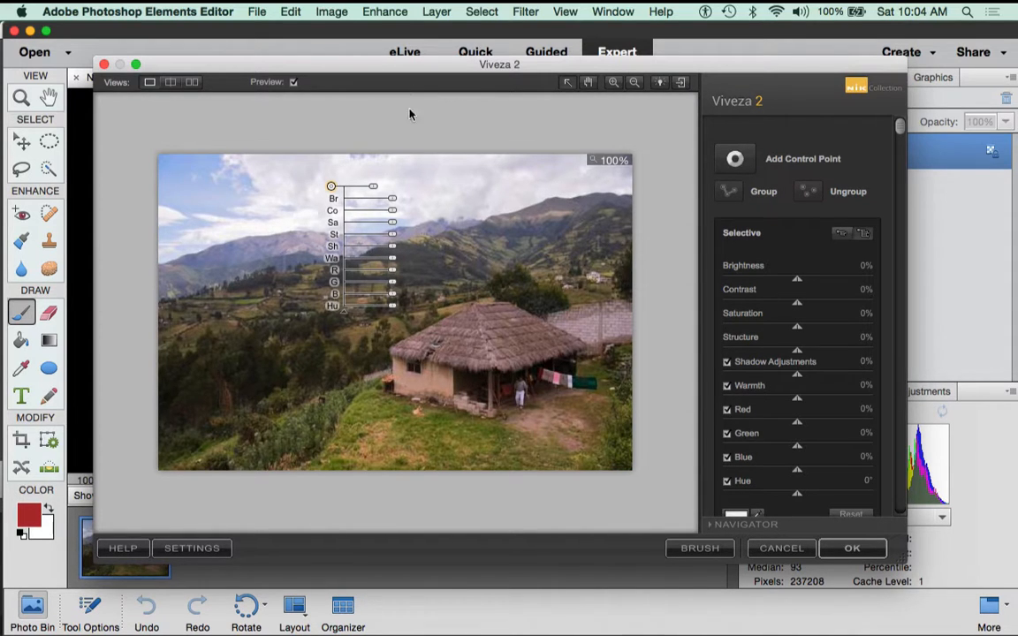
left_click(841, 235)
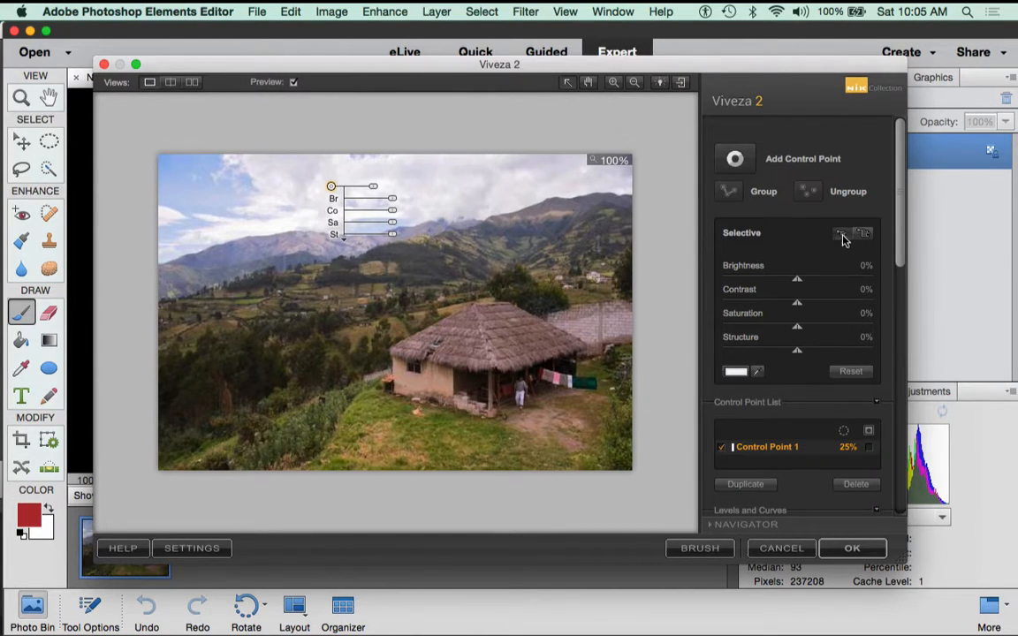
left_click(863, 235)
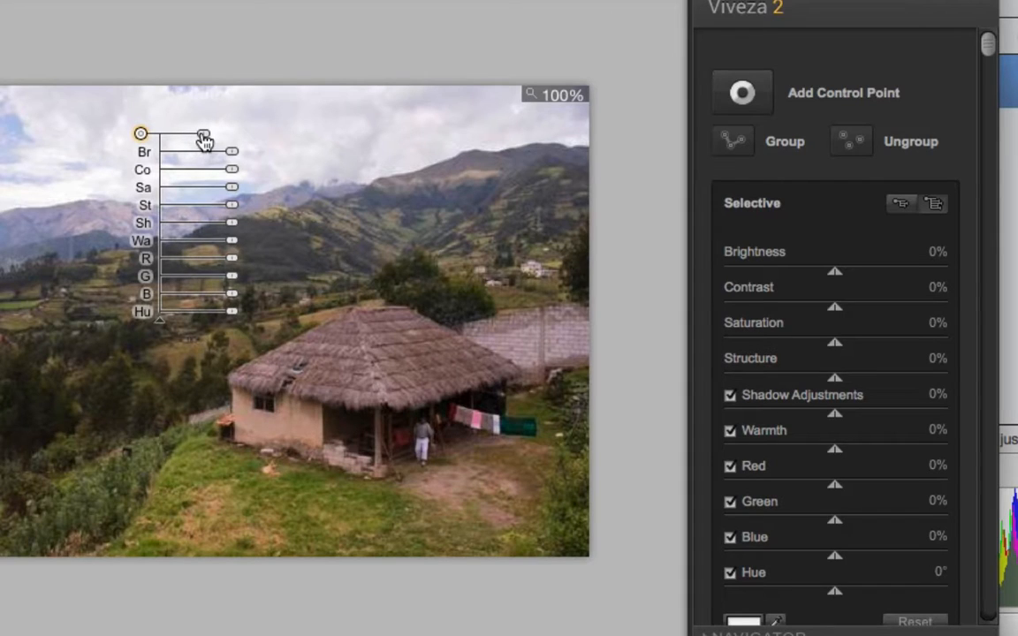
Step: Reduce the sky control point's radius so it spans only the upper-left clouds
left_click_drag(203, 137, 138, 148)
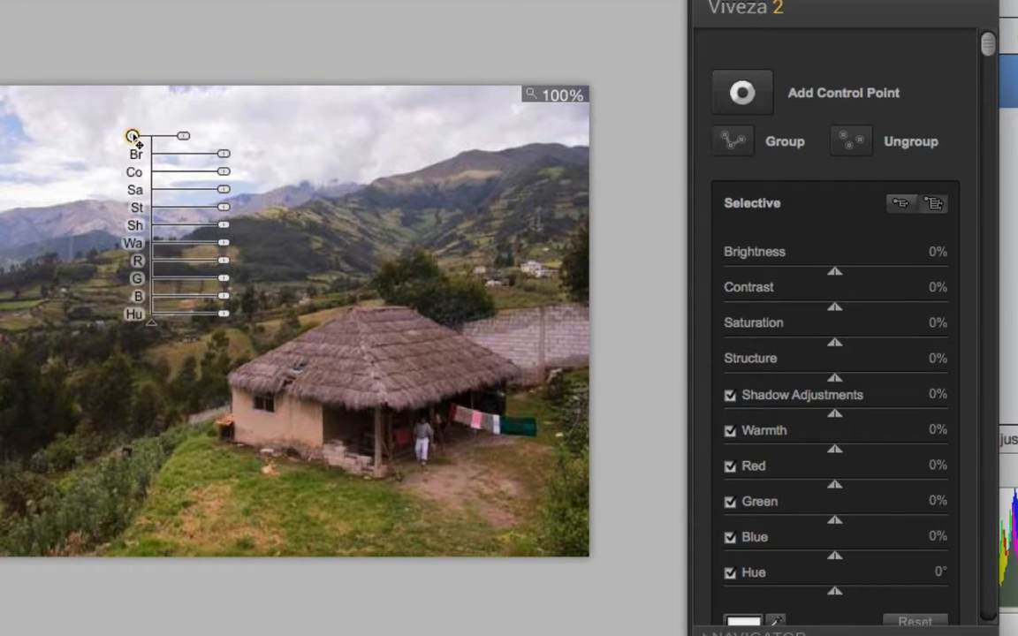
left_click_drag(187, 143, 187, 143)
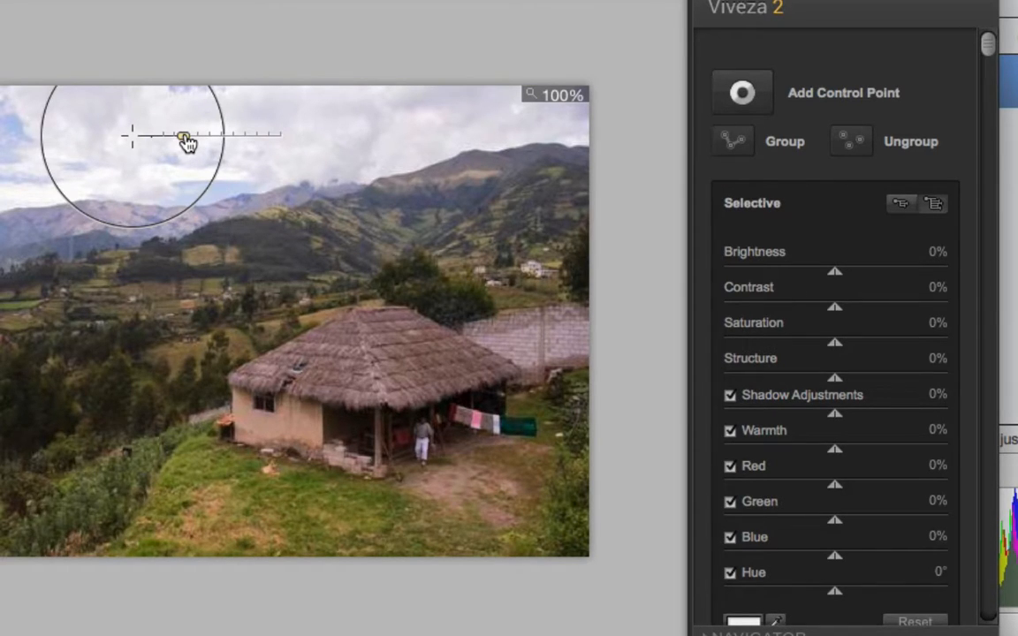
left_click_drag(187, 143, 186, 143)
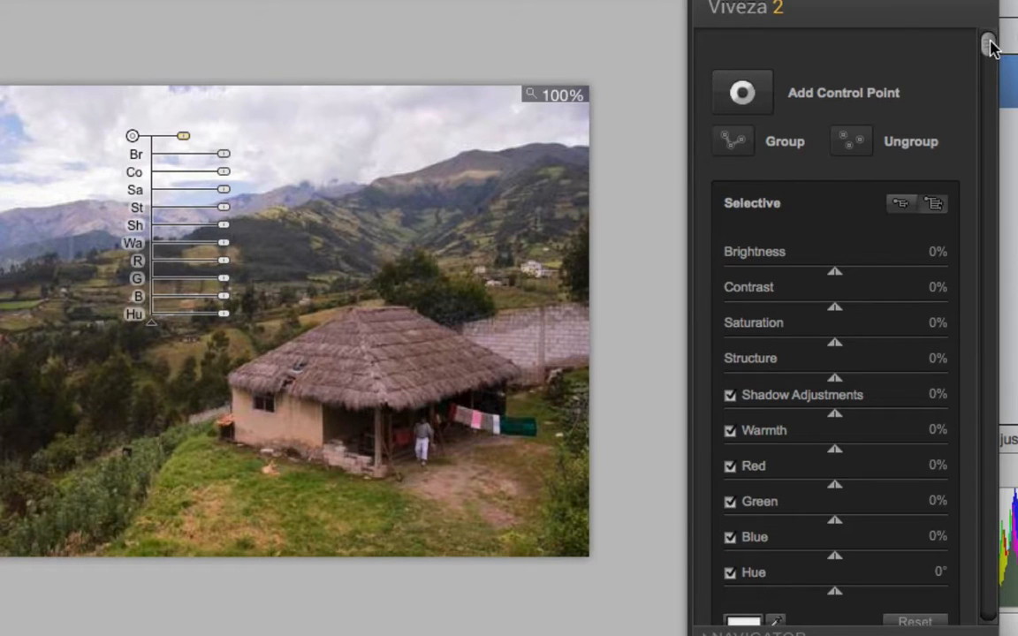
Step: Turn on Control Point 1's black-and-white mask in the Control Point List
left_click_drag(990, 48, 992, 64)
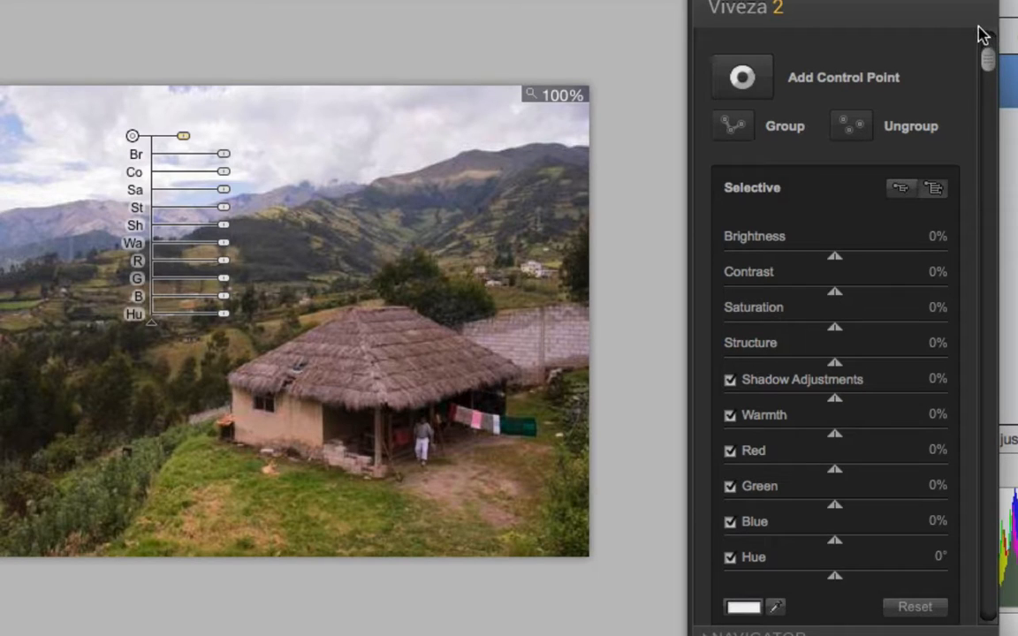
left_click_drag(985, 62, 986, 231)
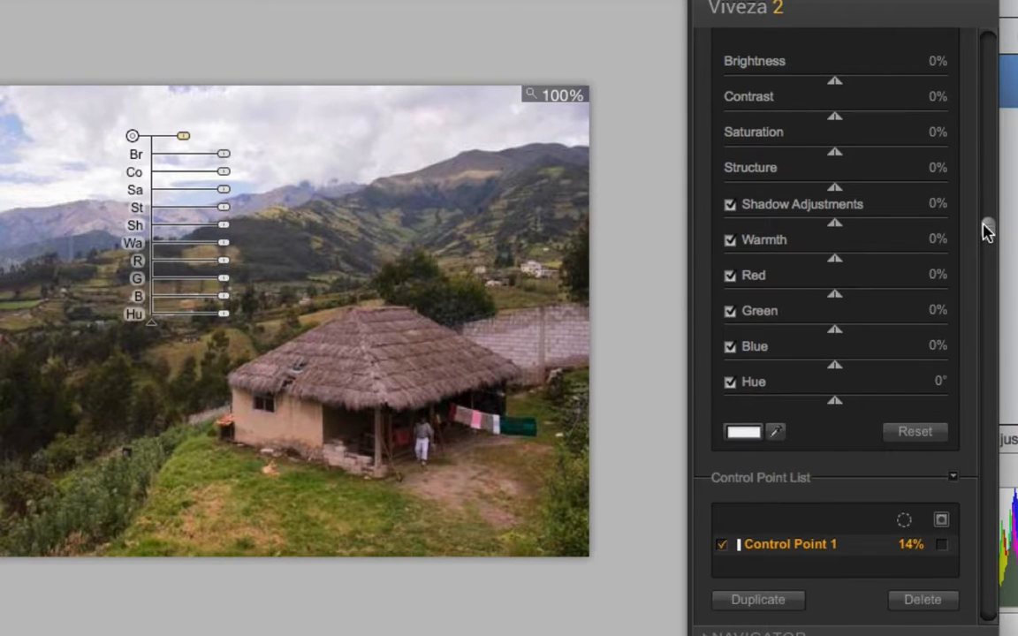
left_click(734, 543)
left_click(942, 546)
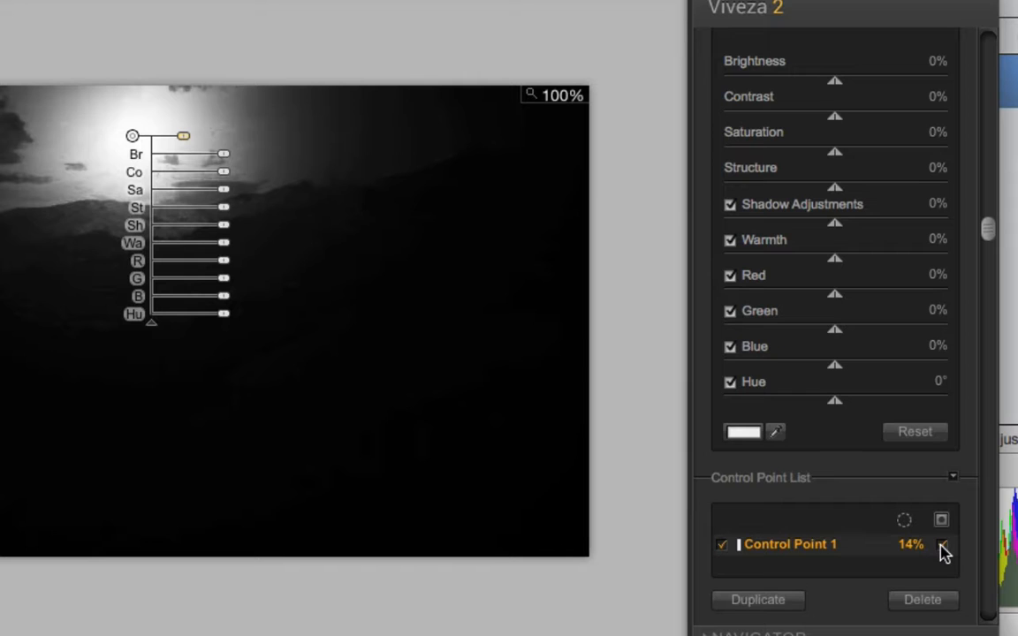
Step: Reposition the sky control point back into the upper-left clouds
left_click(133, 136)
left_click_drag(139, 143, 181, 133)
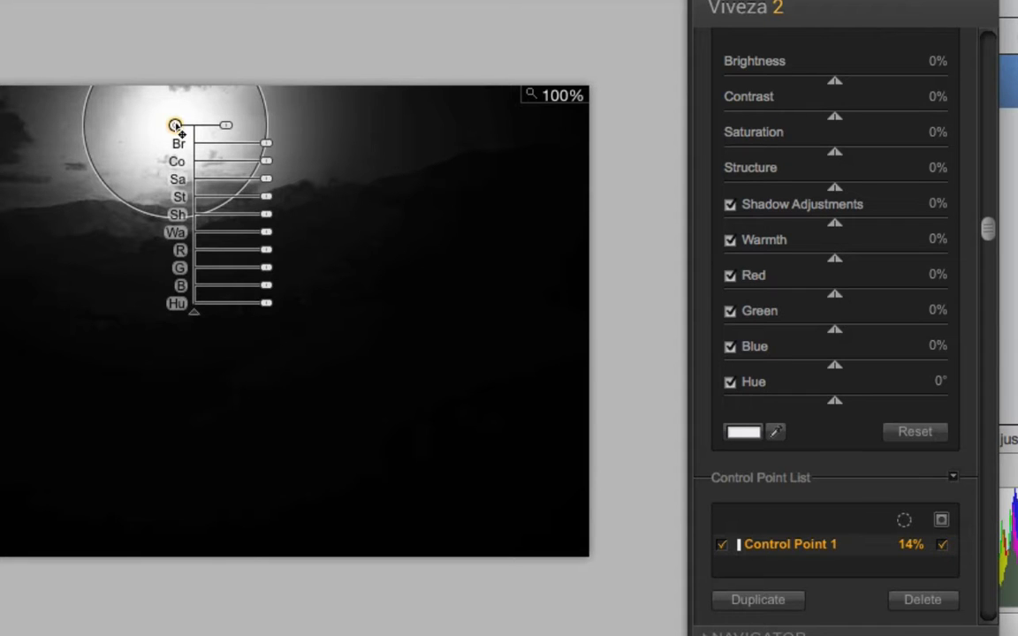
left_click_drag(181, 133, 135, 138)
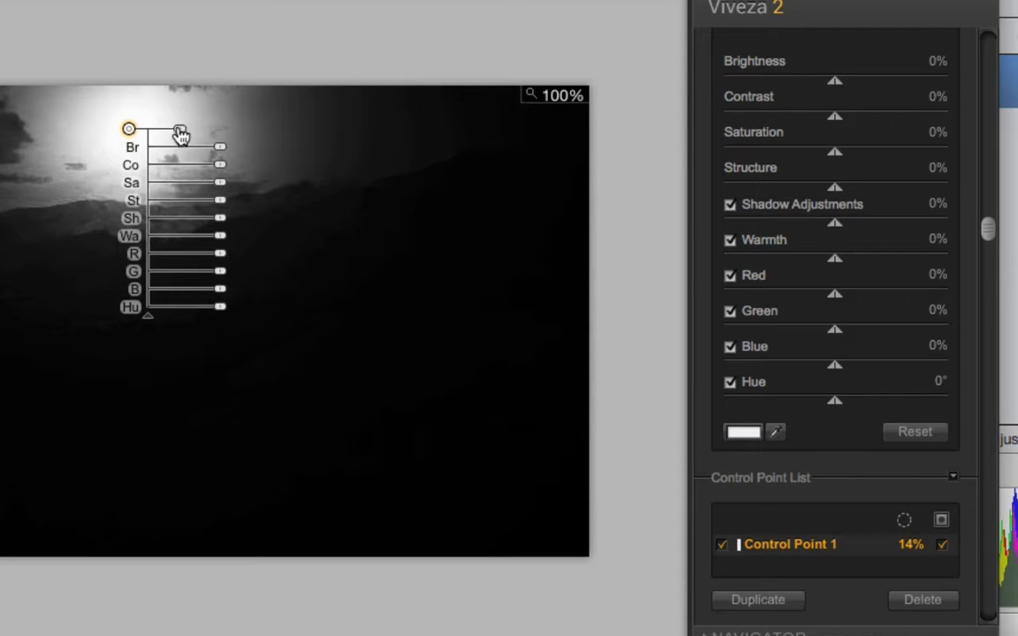
Step: Adjust Control Point 1's size slider until it settles at 16%
left_click_drag(181, 132, 188, 132)
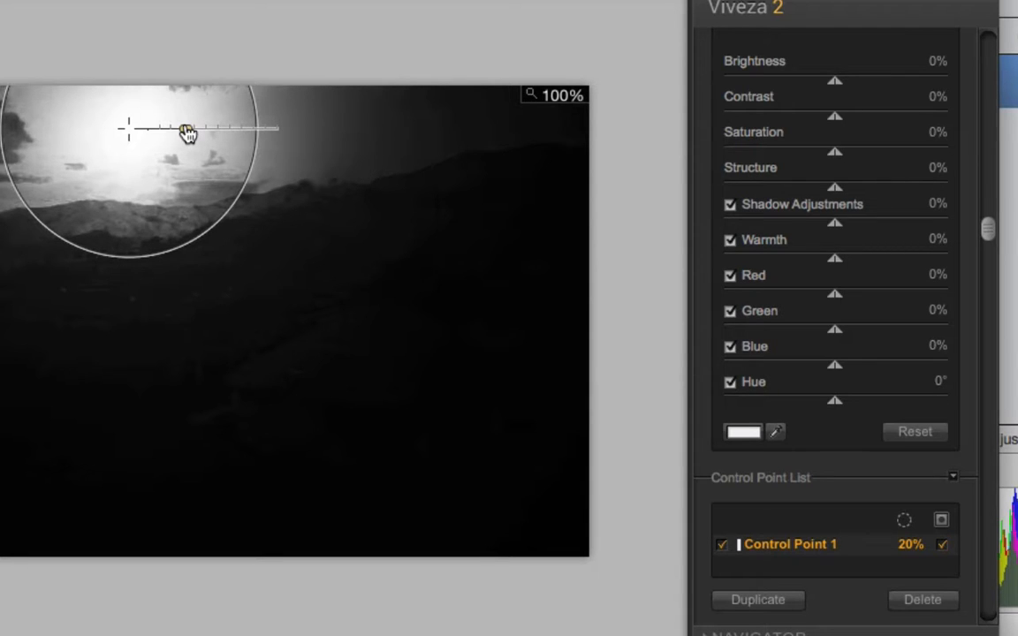
left_click_drag(188, 132, 184, 134)
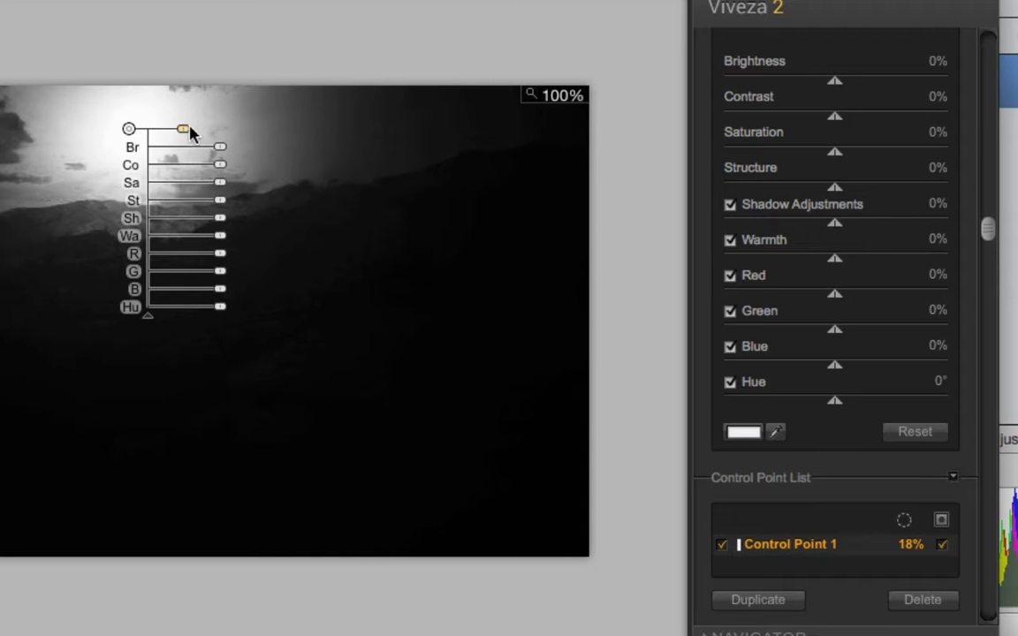
mouse_move(186, 130)
left_mouse_down()
mouse_move(195, 136)
mouse_move(187, 142)
left_mouse_up()
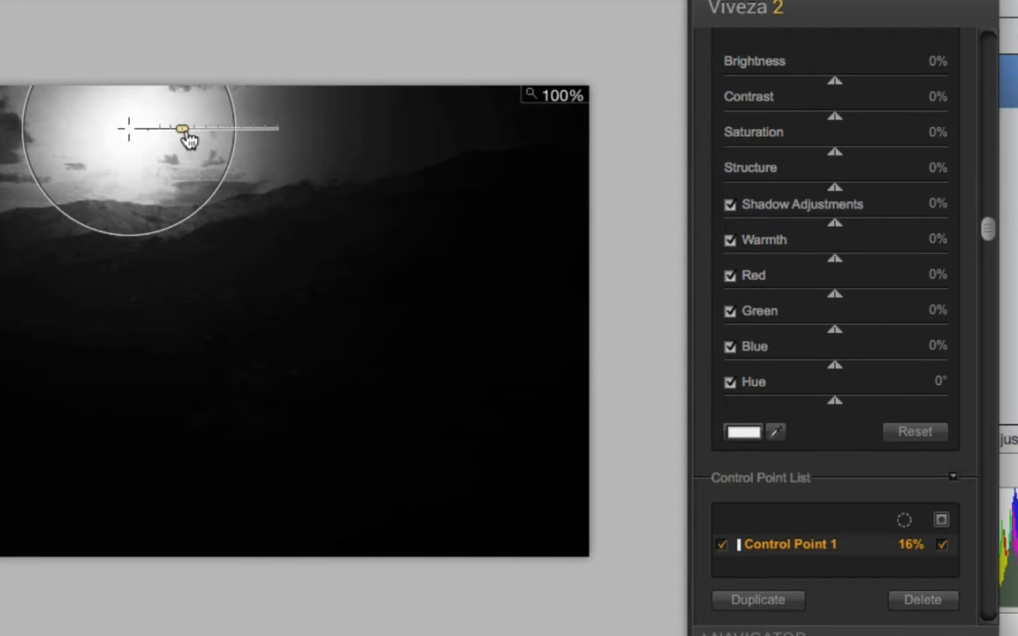
left_click_drag(188, 139, 187, 140)
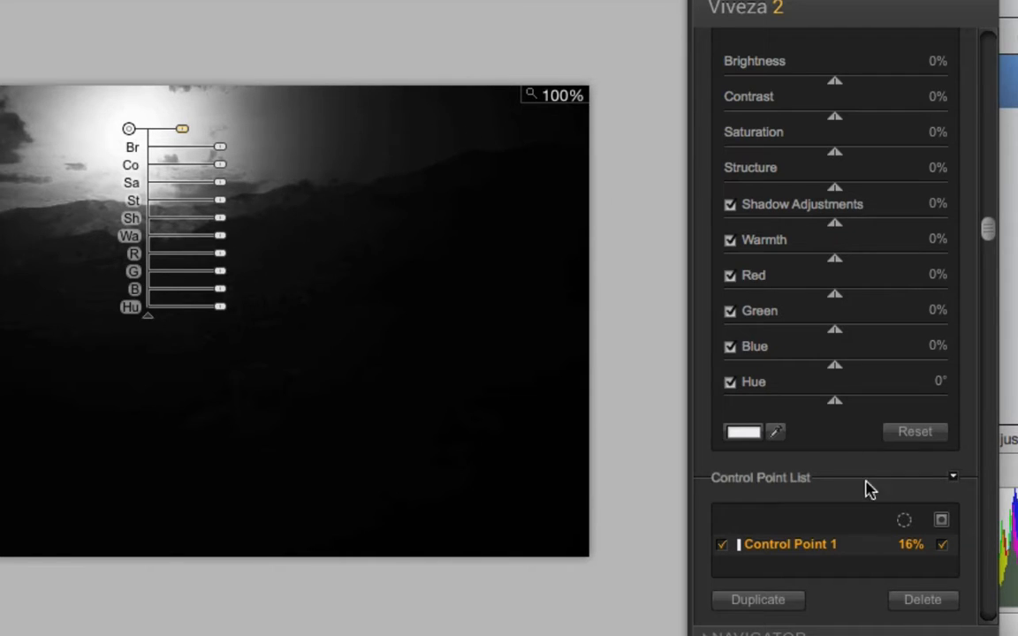
Step: Hide the mask and raise Control Point 1's Structure to about 27%
left_click(943, 545)
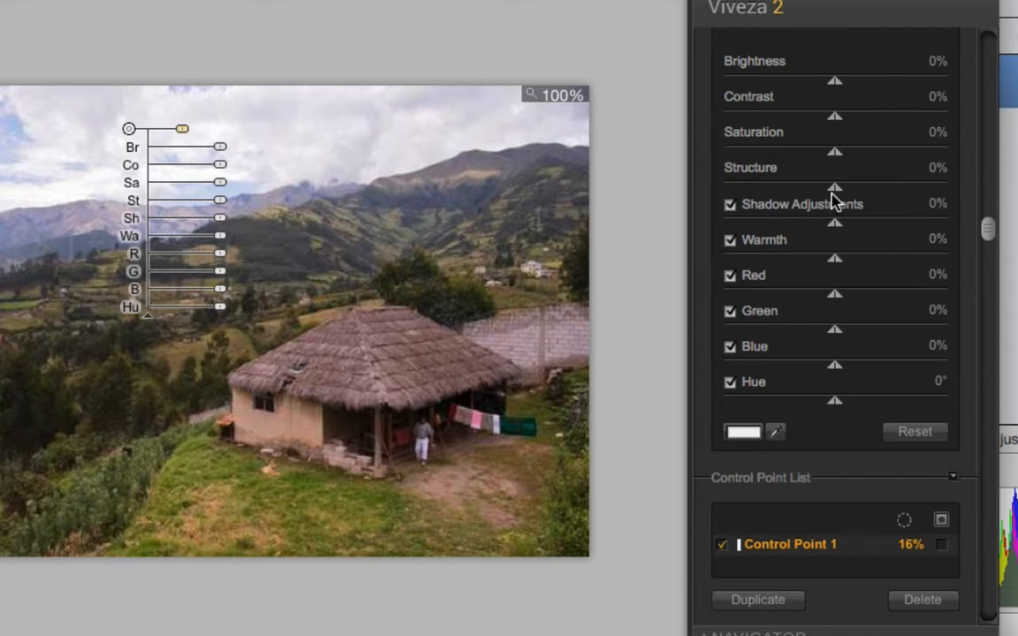
left_click_drag(832, 187, 863, 186)
Step: Raise Control Point 1's Structure to 48%, toggling the point off and on to compare
left_click_drag(864, 193, 869, 193)
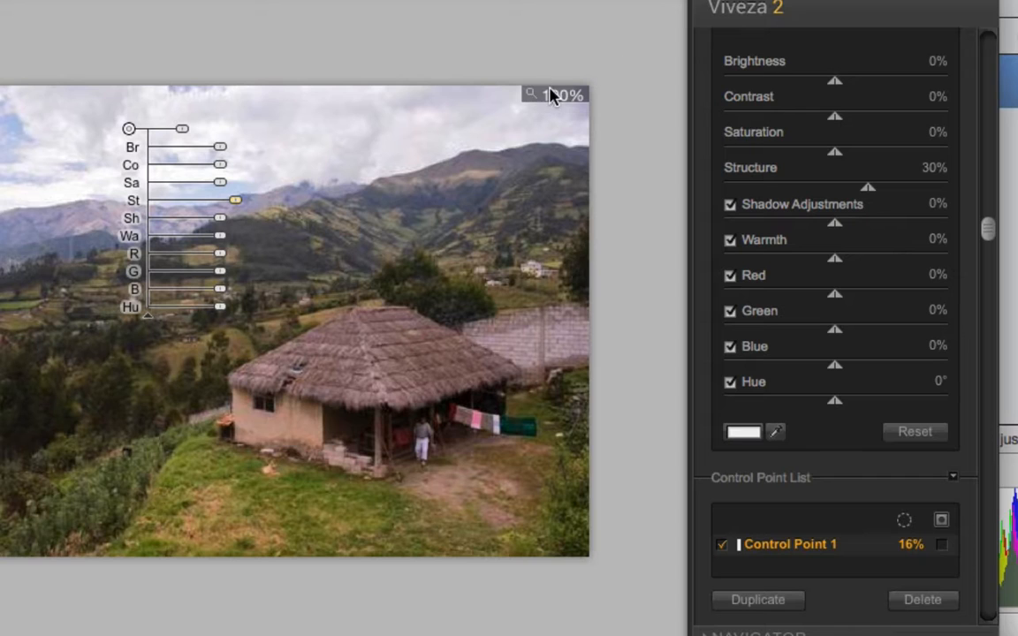
left_click(720, 545)
left_click(722, 545)
left_click(722, 545)
left_click_drag(869, 195, 888, 196)
left_click(724, 546)
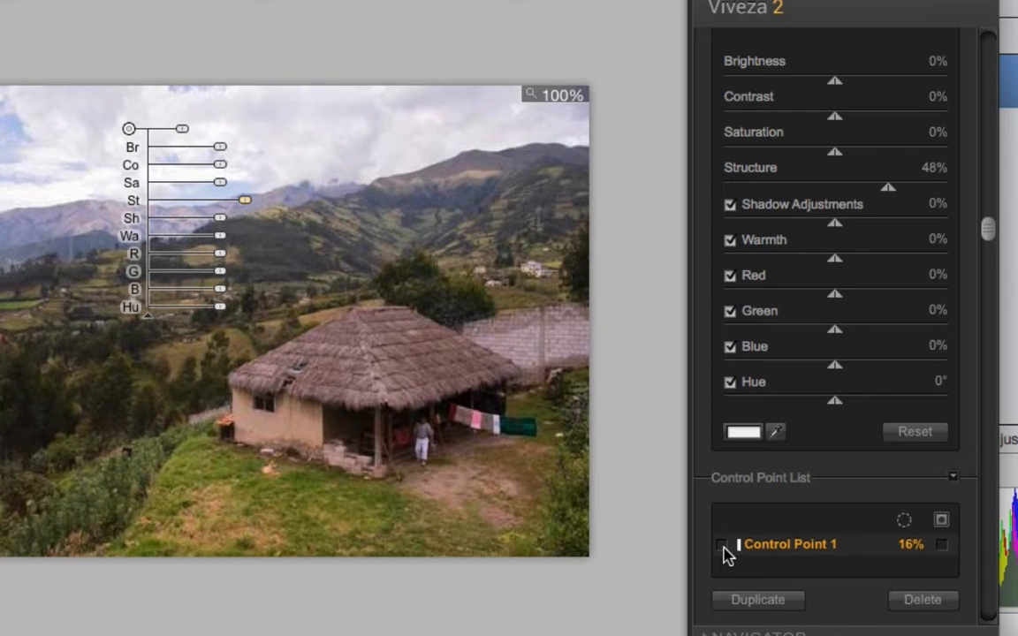
left_click(723, 546)
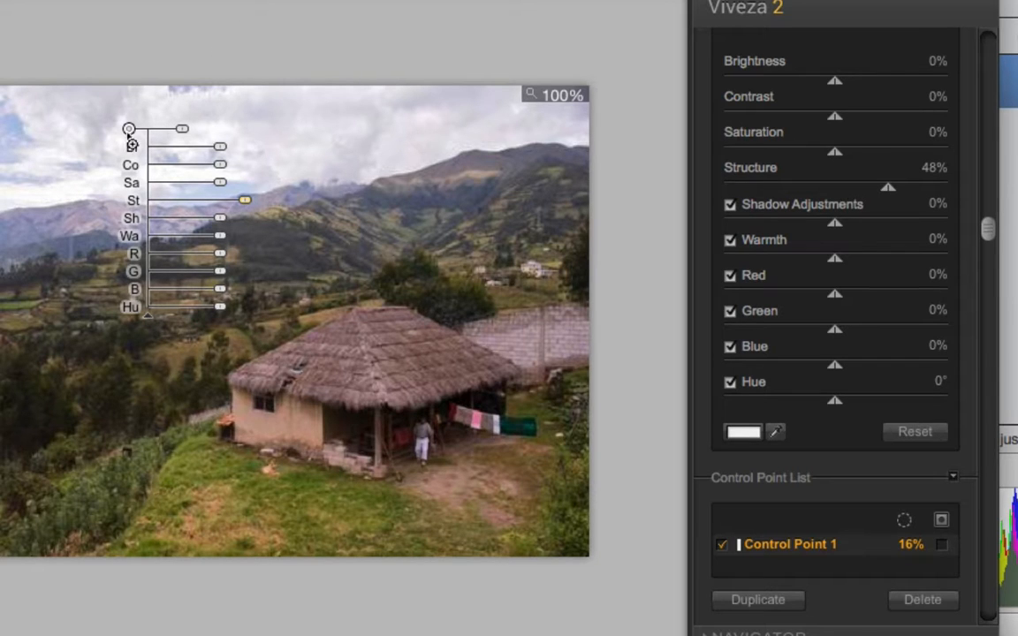
Step: Duplicate Control Point 1 and place the copy, Control Point 2, in the sky above the hut roof
left_click_drag(129, 129, 353, 123)
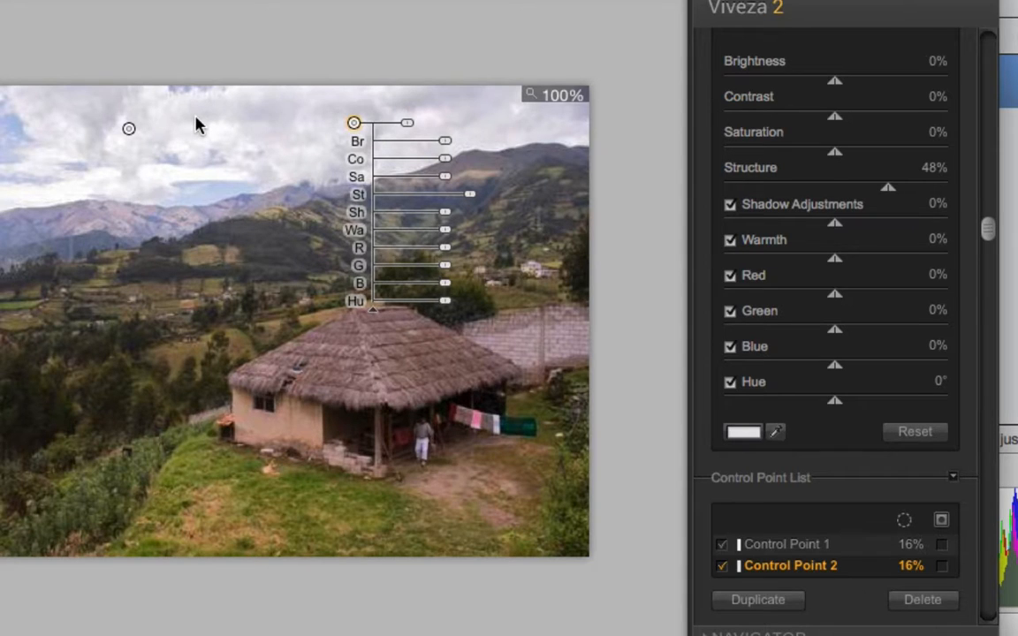
key("Delete")
left_click(129, 129)
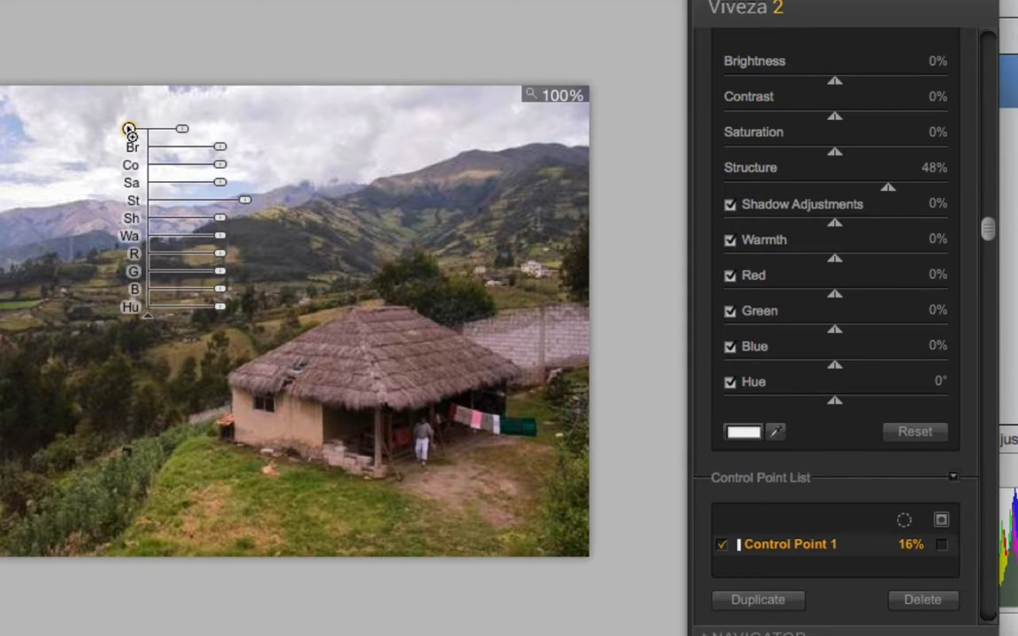
left_click_drag(129, 128, 180, 127)
left_click_drag(307, 114, 354, 121)
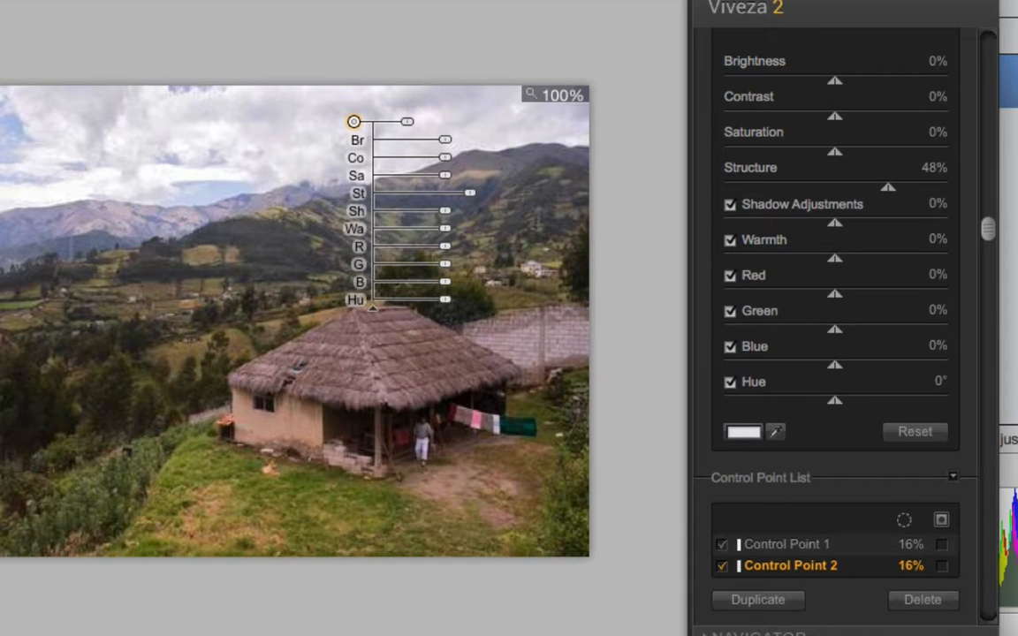
left_click(128, 130)
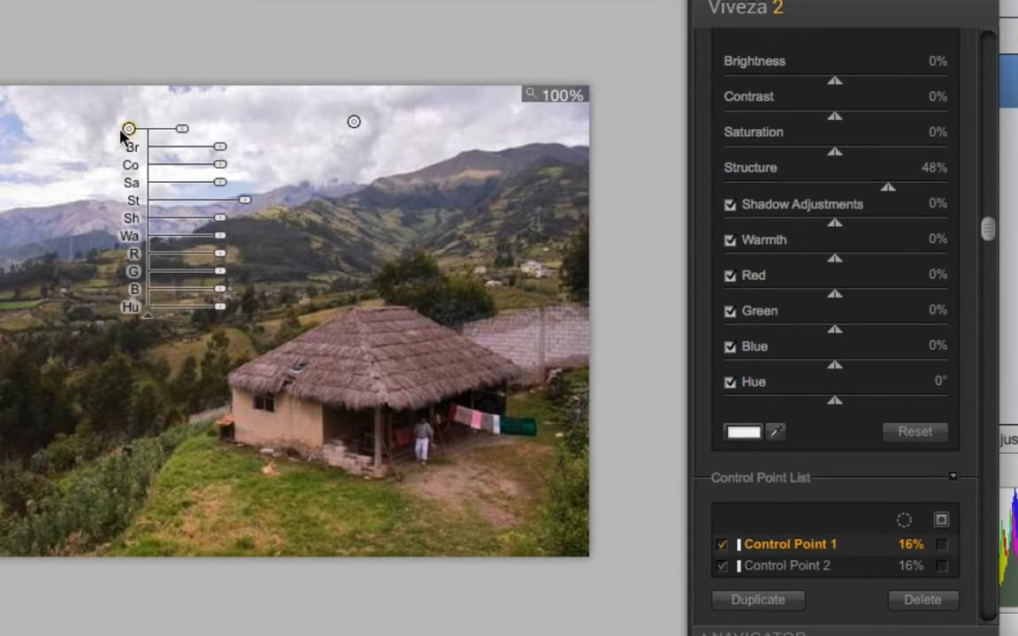
left_click(354, 122)
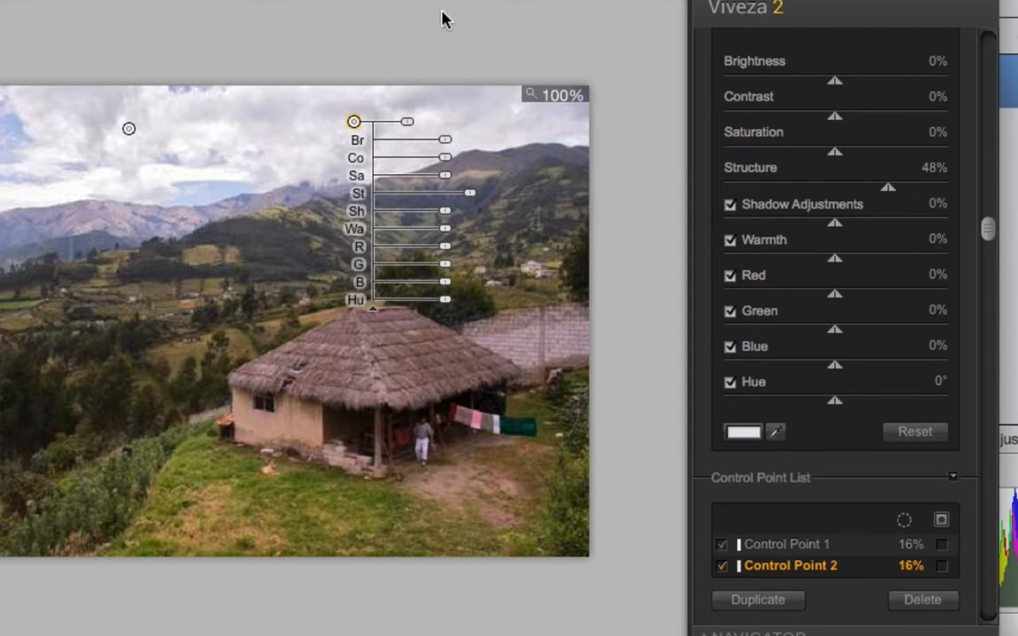
left_click(658, 159)
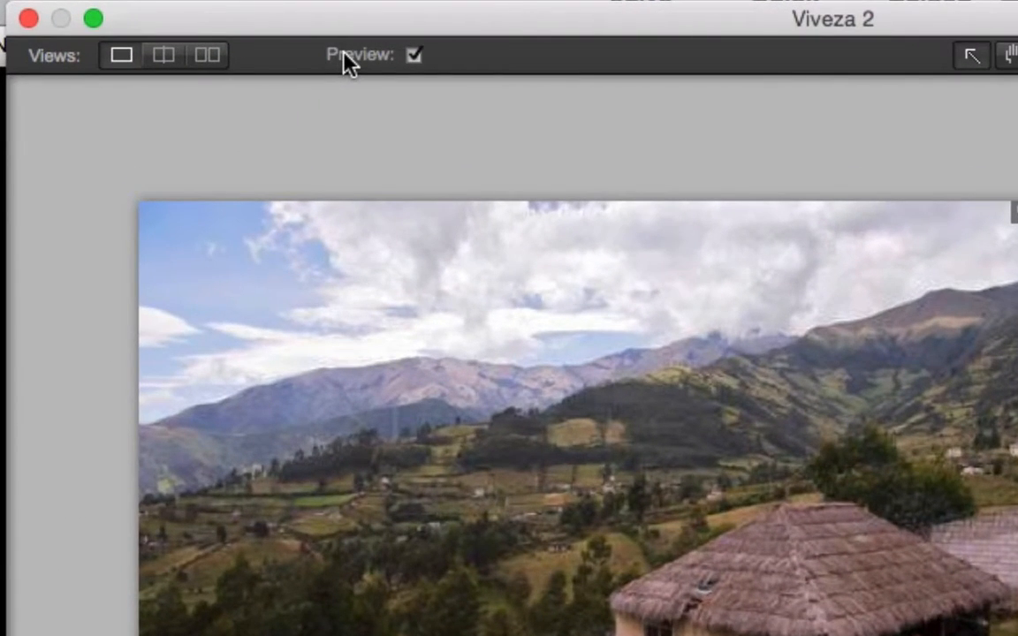
left_click(413, 55)
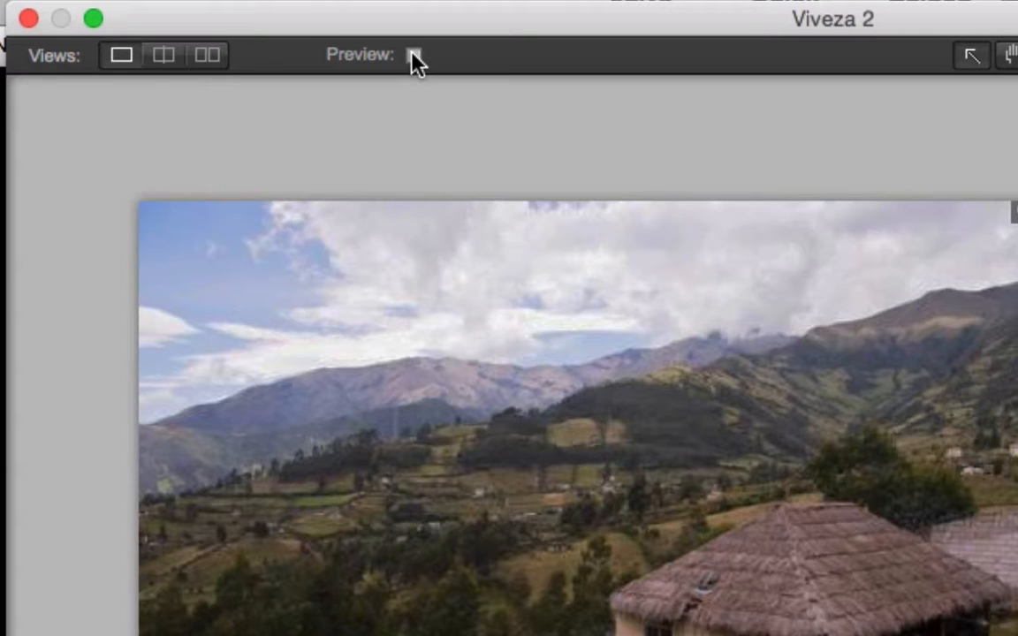
left_click(413, 56)
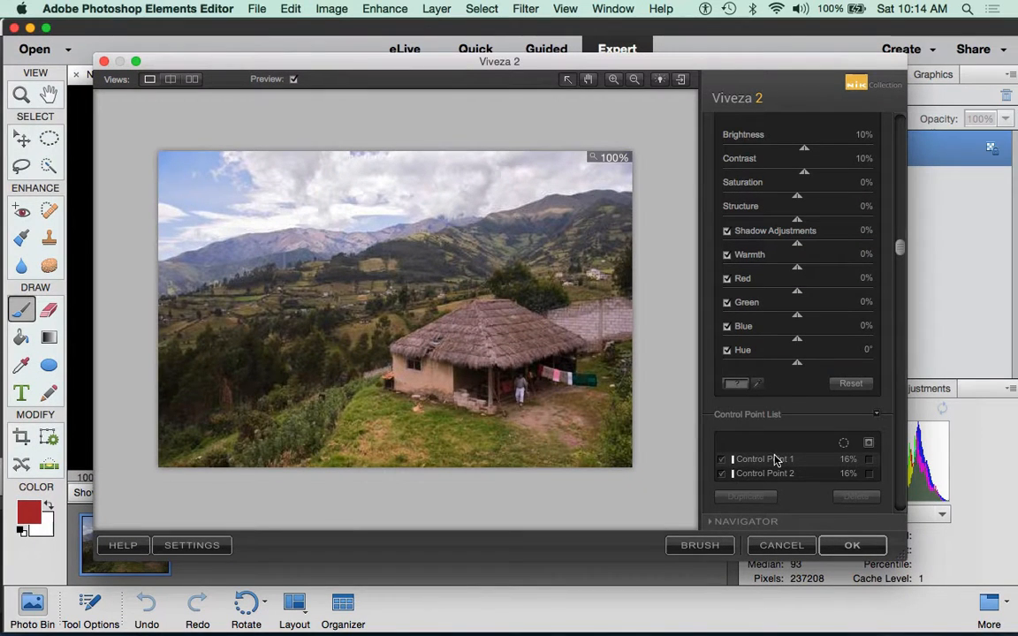
Step: Review both 16% sky control points, then deselect them and return to the Global settings
left_click(771, 460)
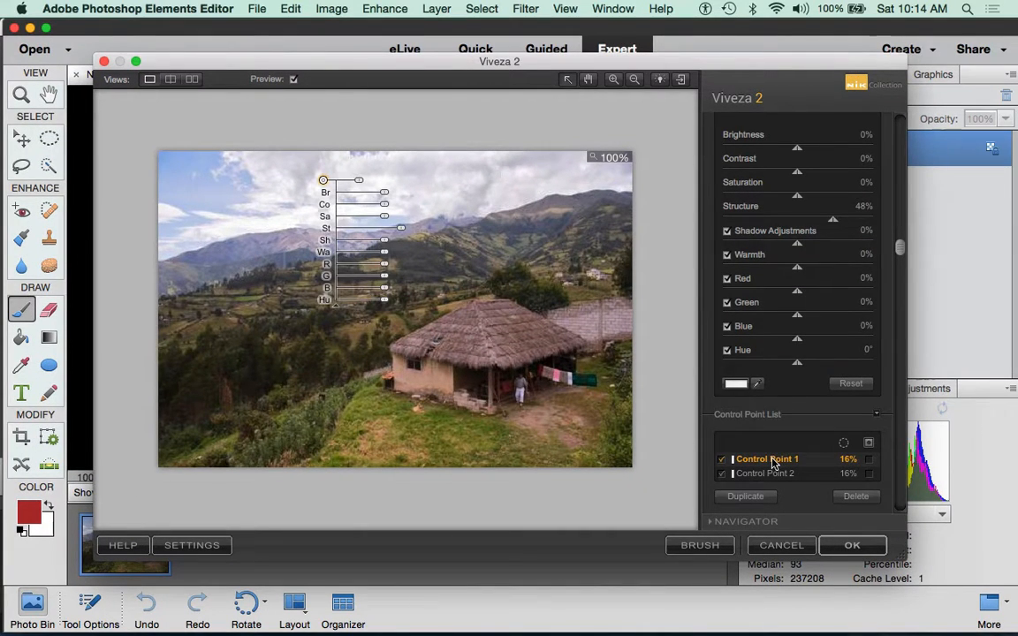
left_click(775, 476)
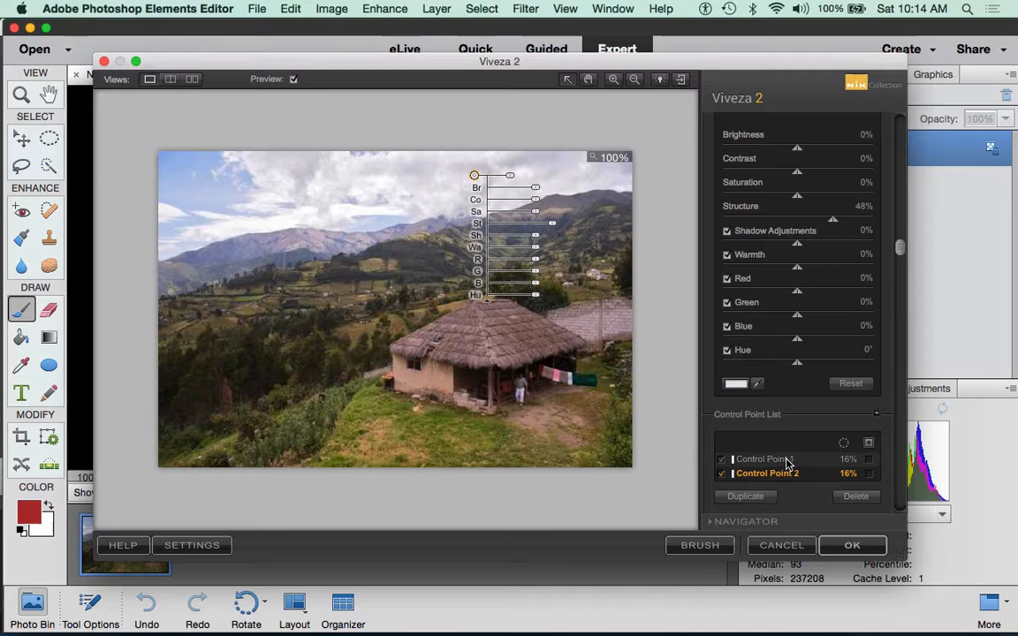
left_click(779, 460)
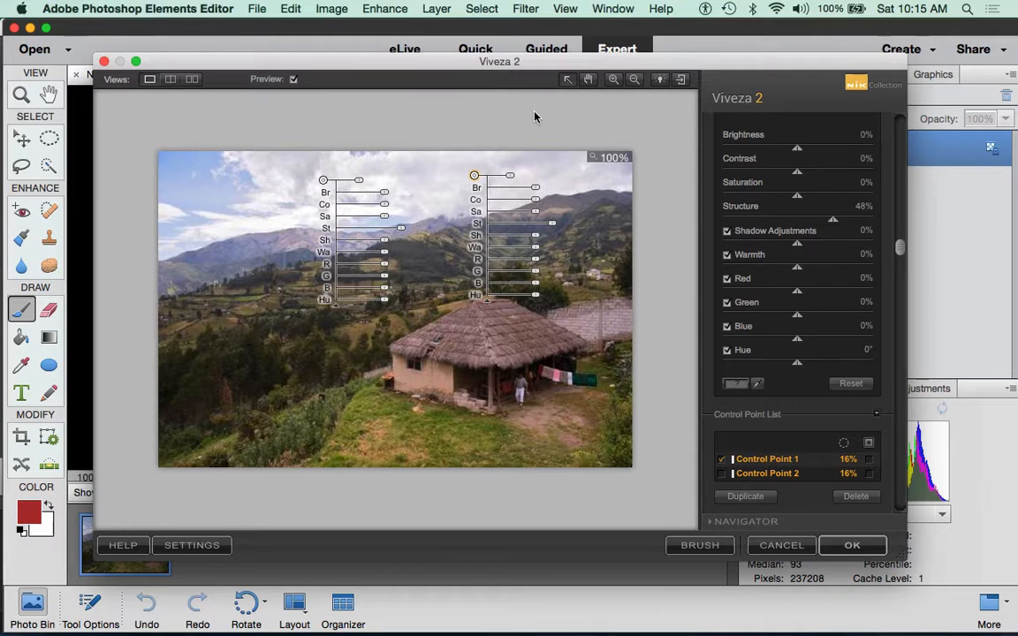
left_click(420, 113)
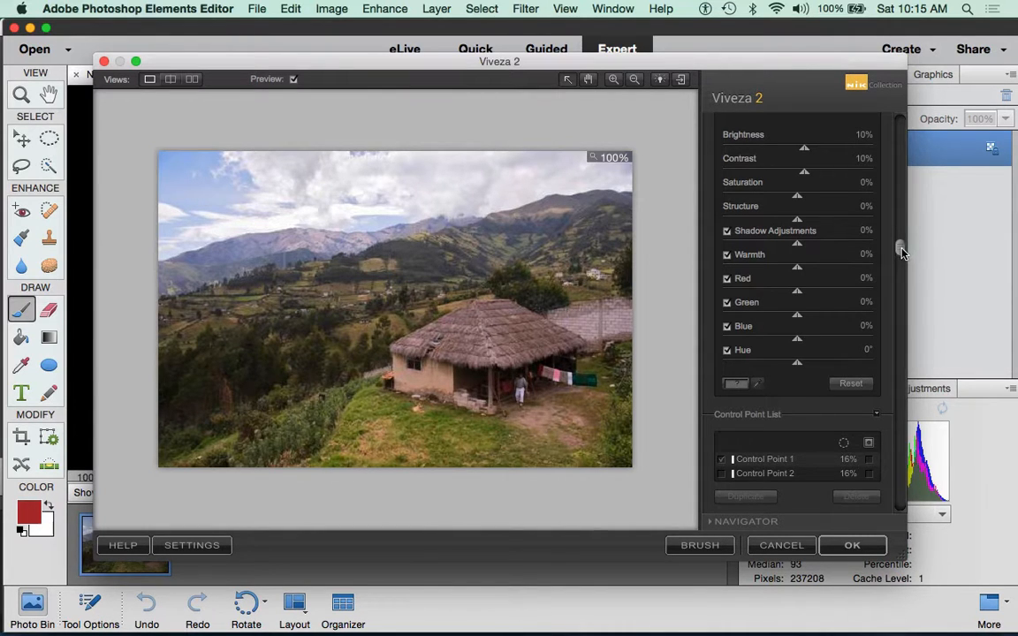
left_click_drag(901, 251, 889, 127)
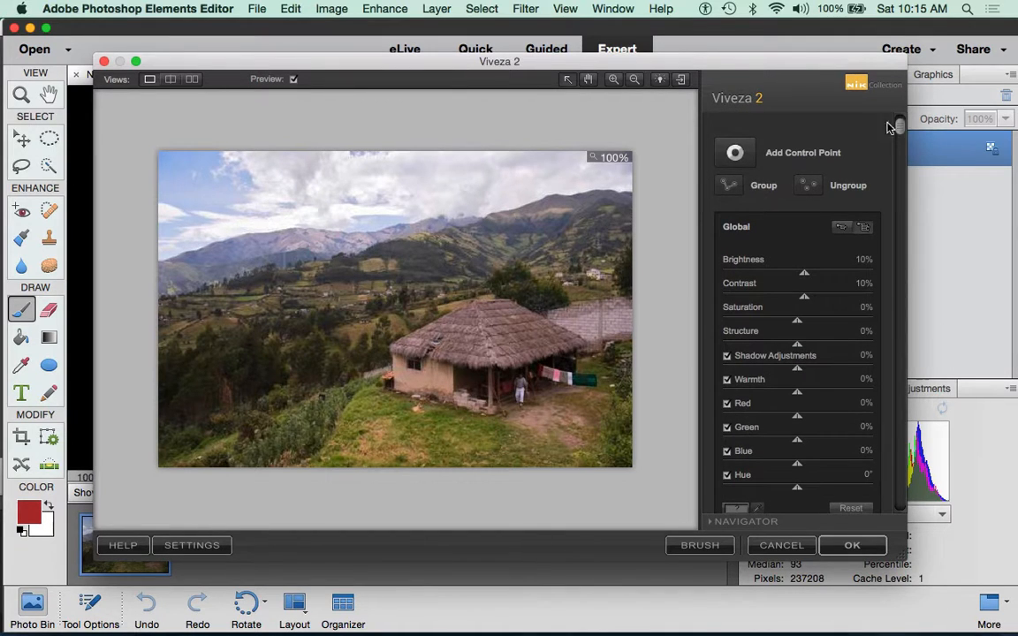
Step: Place Control Point 3 on the mountain ridge left of the hut and shrink its size to 4%
left_click(735, 154)
left_click(473, 175)
left_click(323, 180)
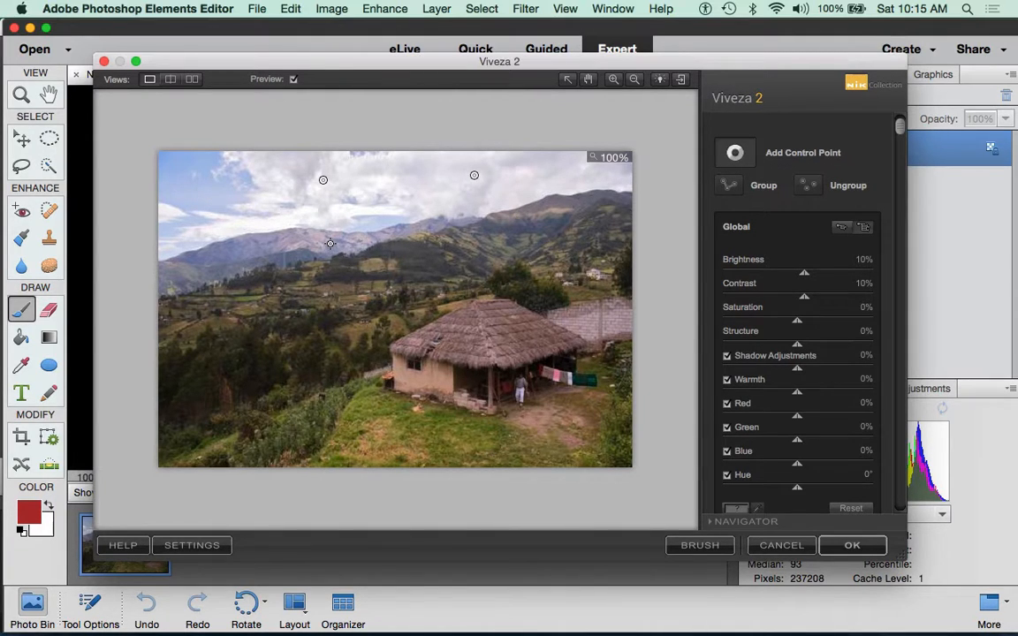
left_click(333, 246)
left_click_drag(371, 248, 361, 253)
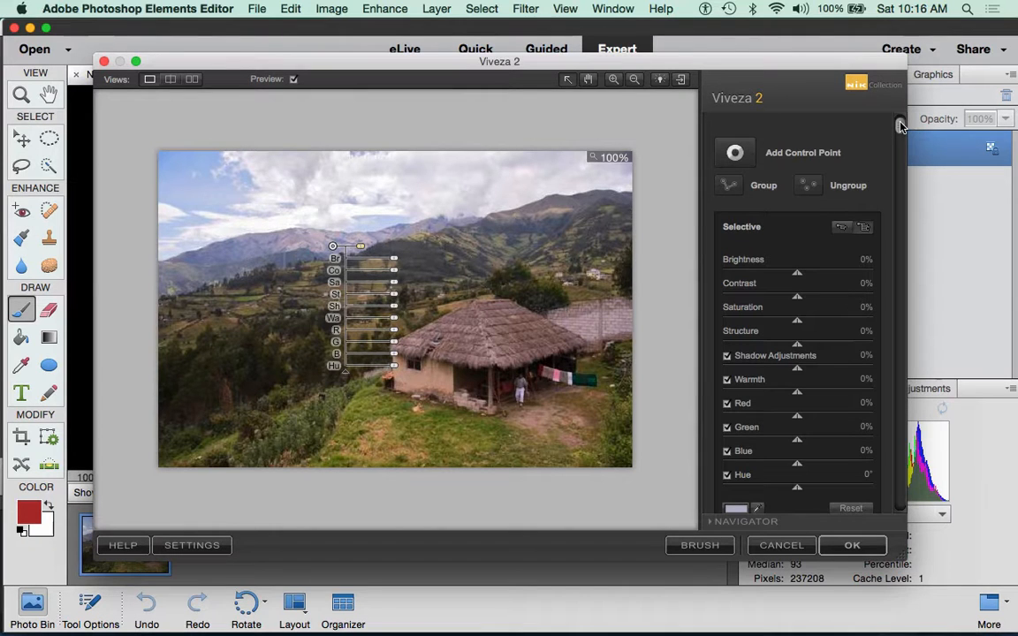
left_click_drag(900, 128, 895, 378)
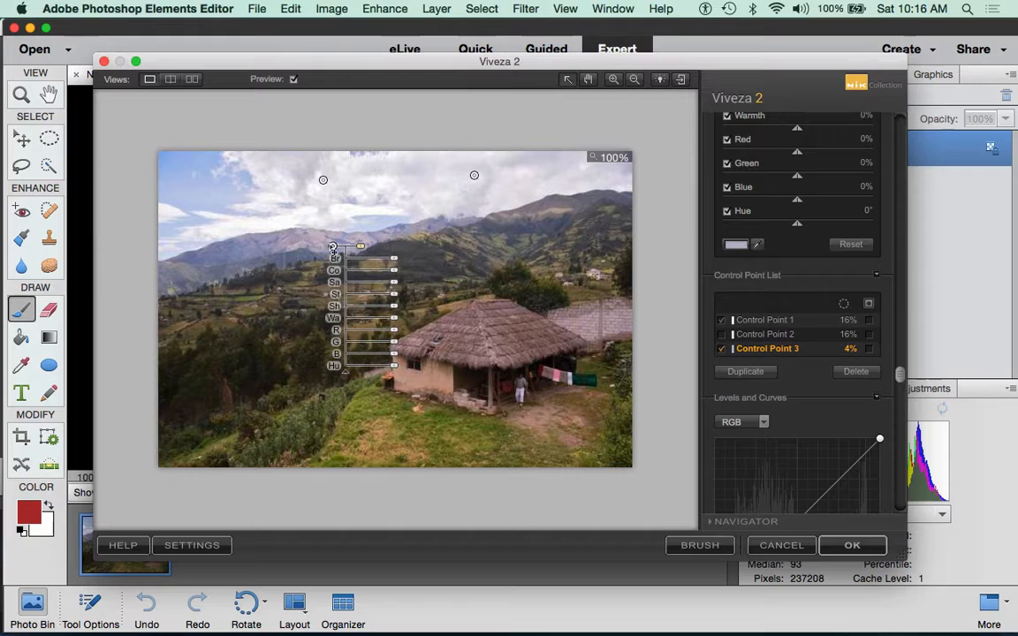
left_click(869, 351)
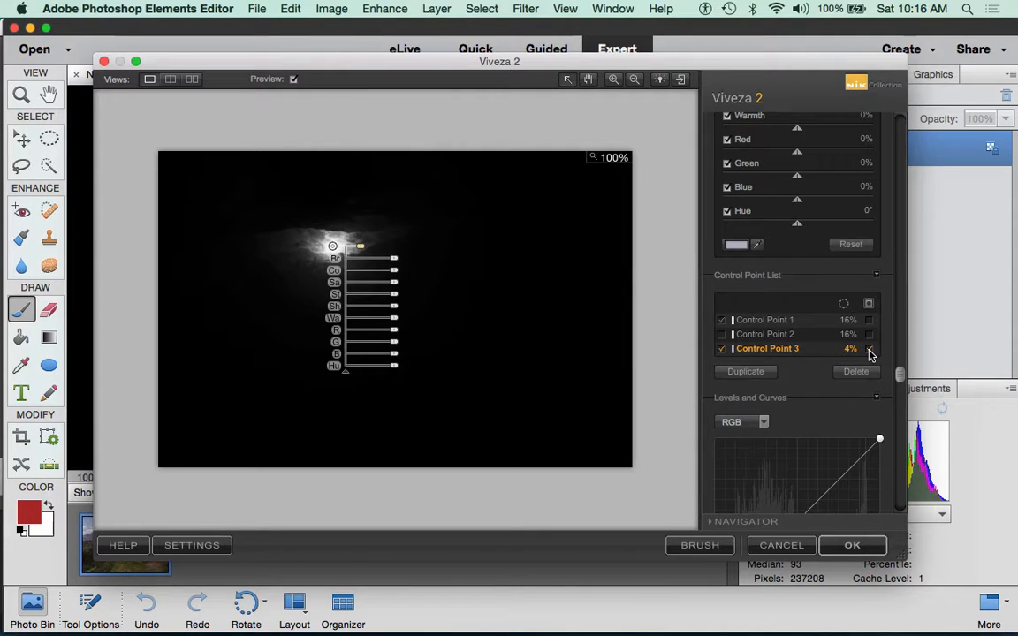
left_click(869, 350)
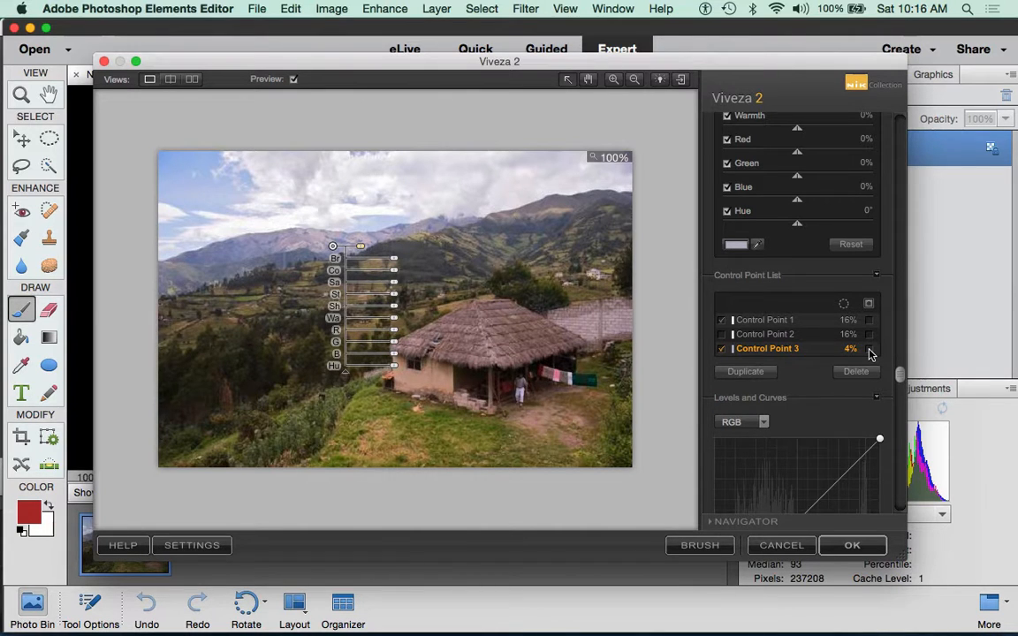
left_click(762, 322)
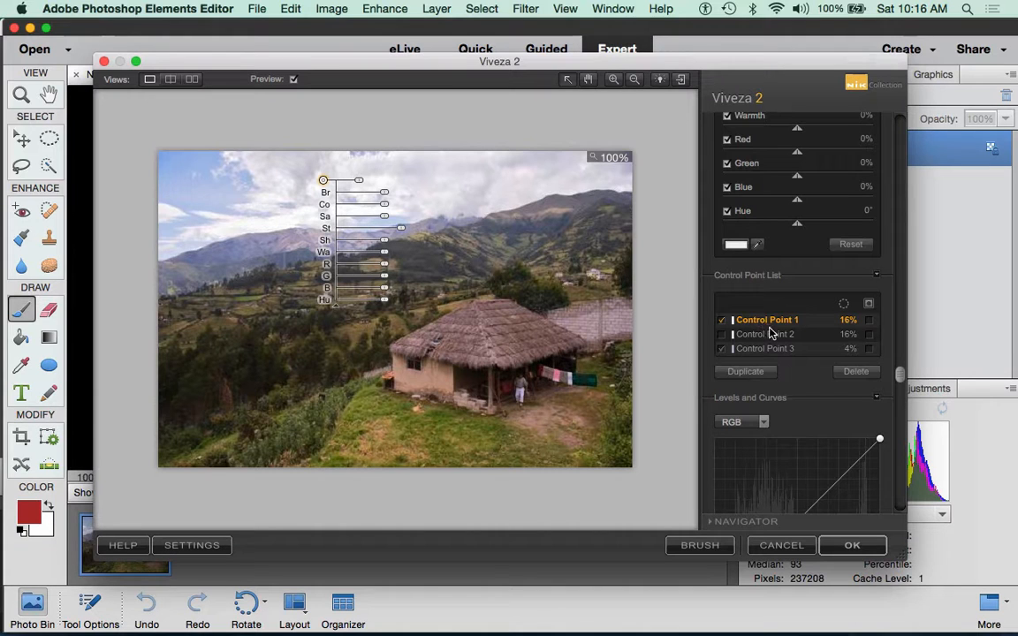
left_click(777, 337, "shift")
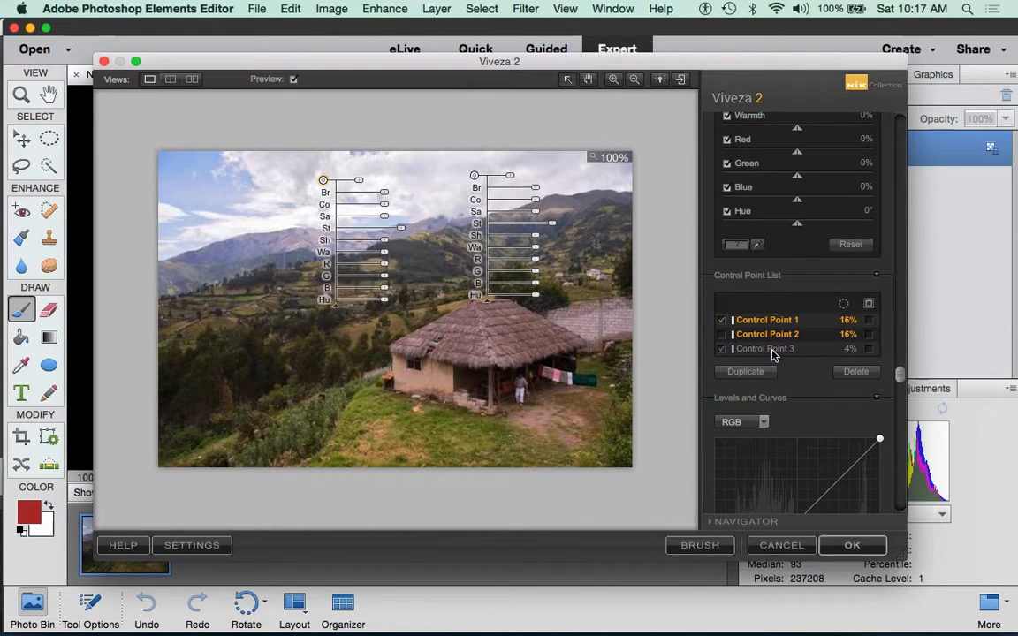
left_click(770, 350, "shift")
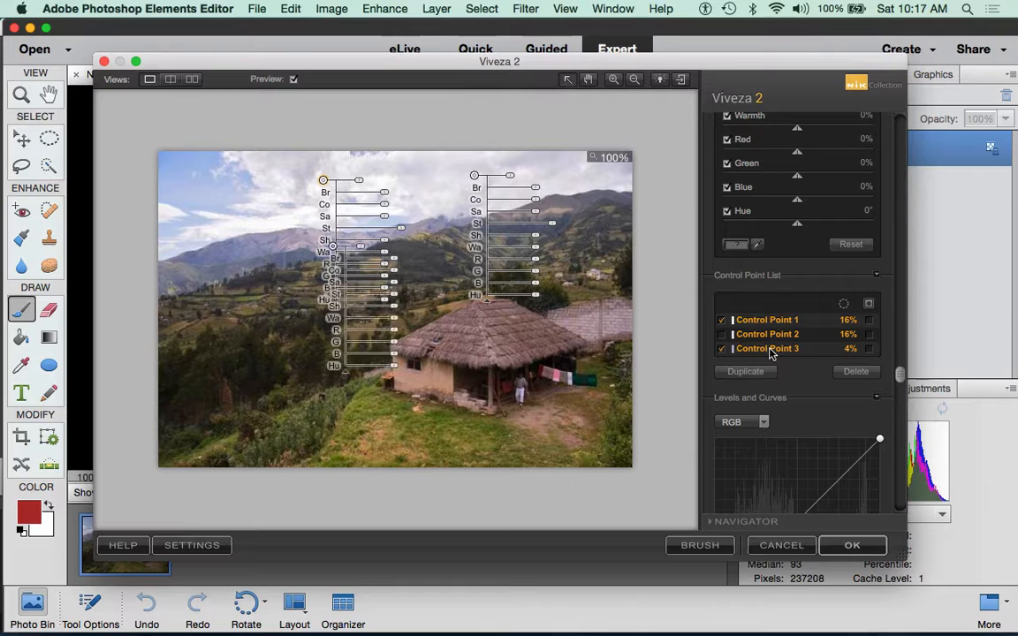
left_click(666, 227)
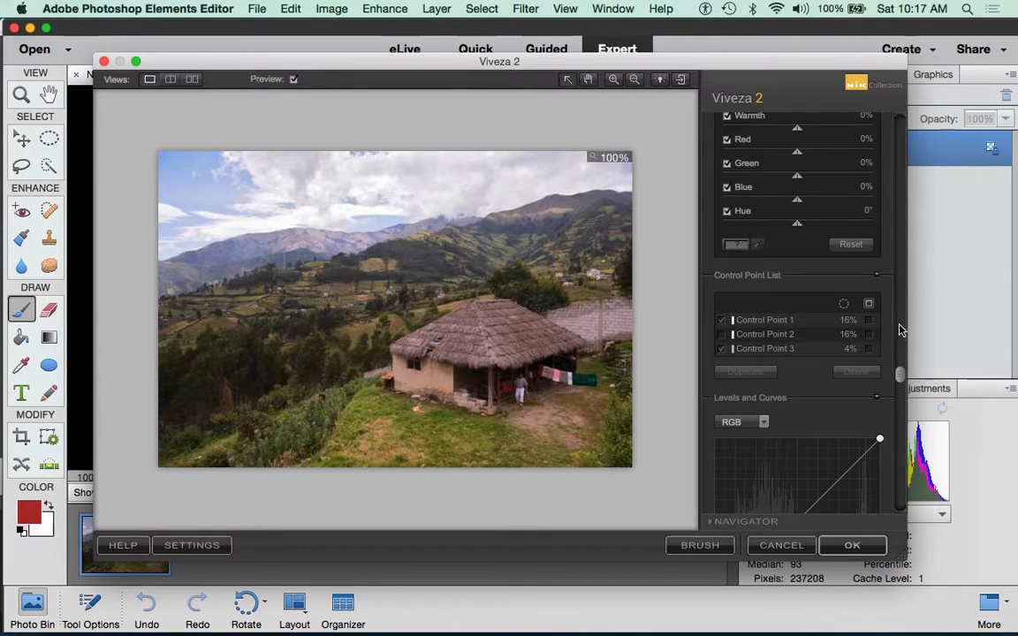
Step: Show Control Point 1's sky mask in the preview, briefly adding then hiding the ridge point's mask
left_click(869, 321)
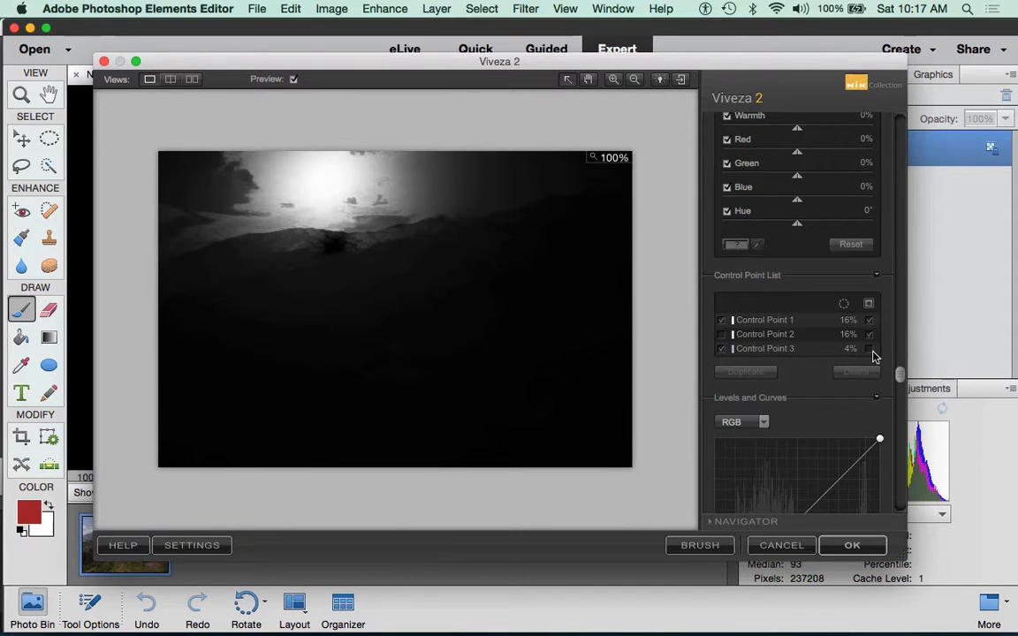
left_click(869, 350)
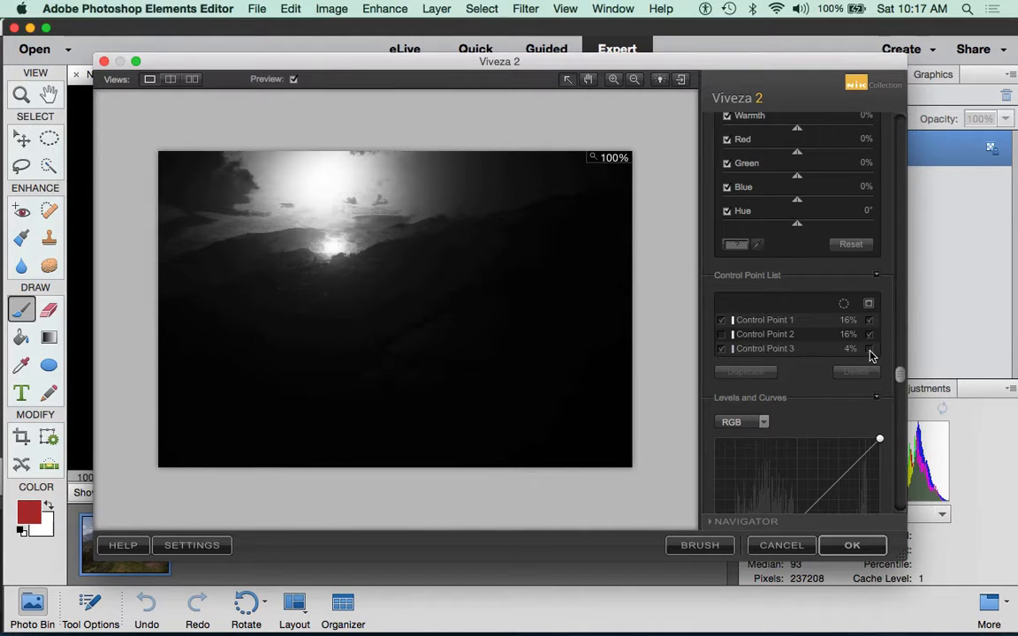
left_click(870, 350)
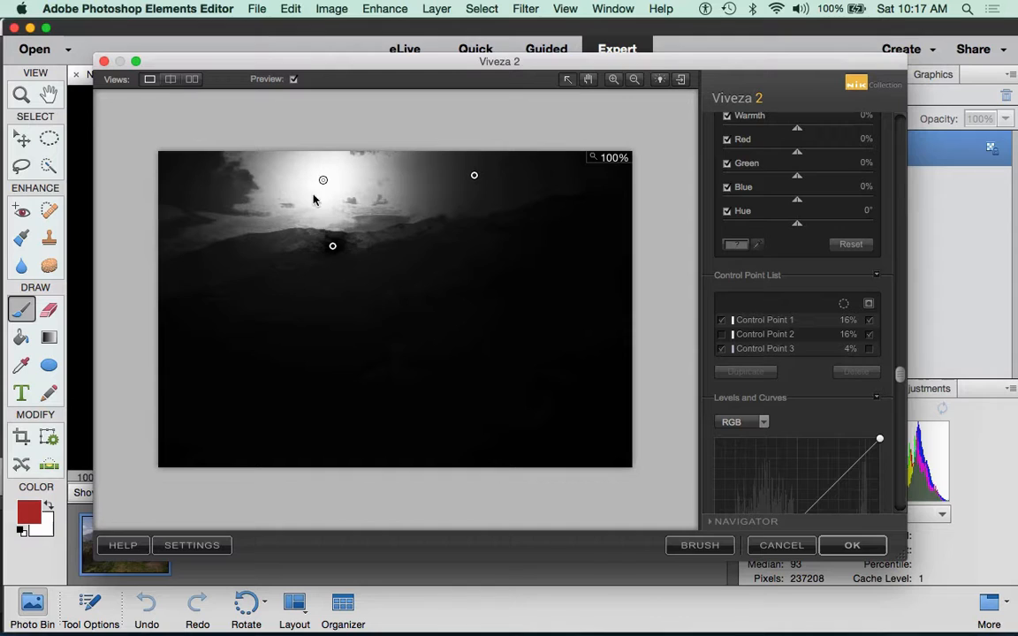
Step: Toggle Control Point 3's effect off and back on, then select it on the ridge
left_click(720, 348)
left_click(721, 350)
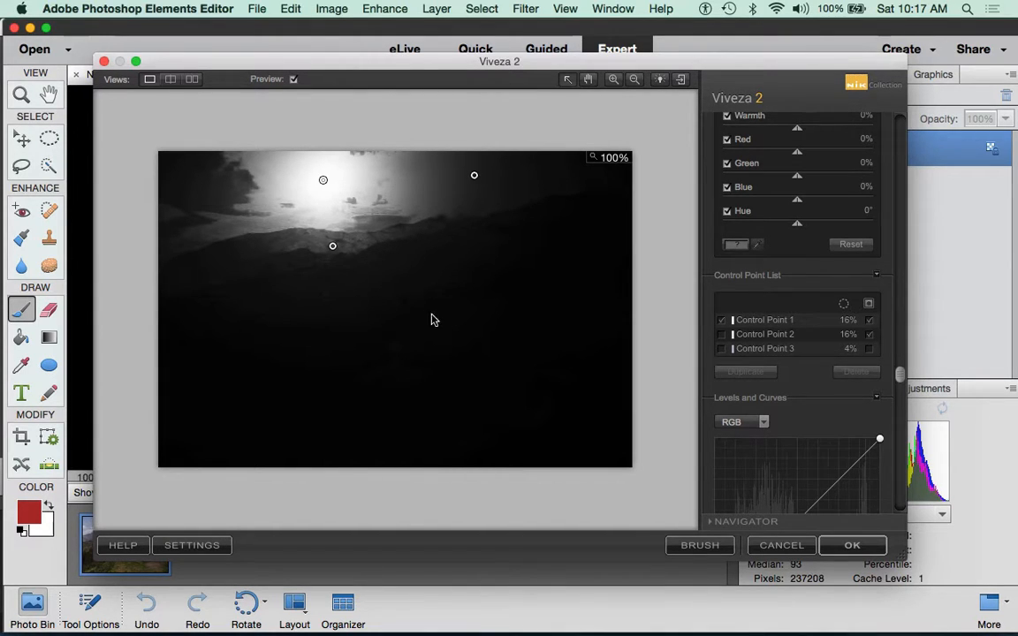
left_click(721, 350)
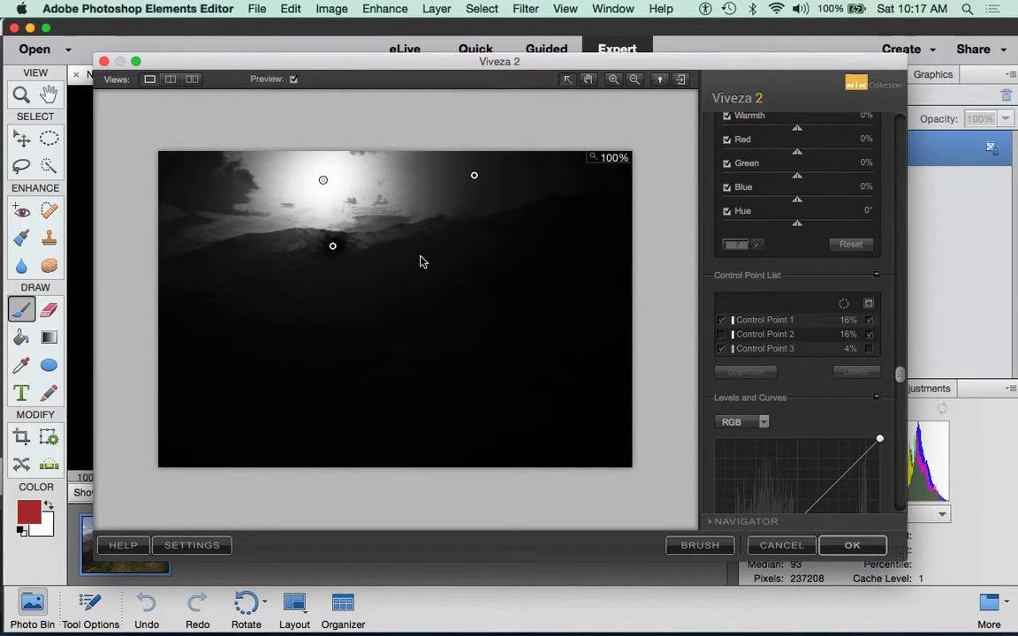
left_click(332, 249)
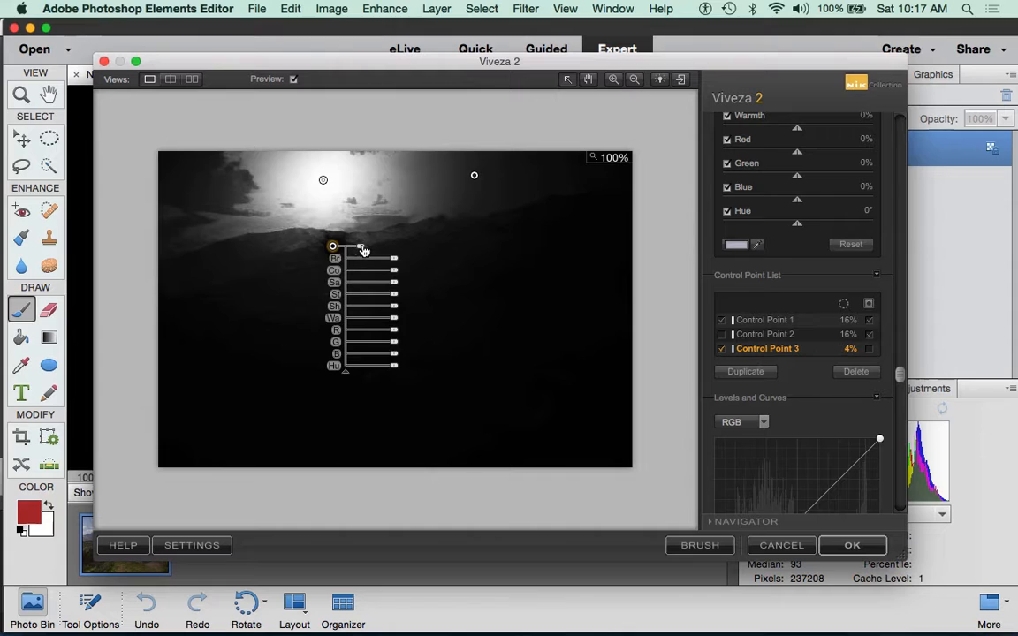
Step: Widen Control Point 3's size from 4% to 8%, then deselect it and pick Control Point 2
left_click_drag(362, 251, 363, 249)
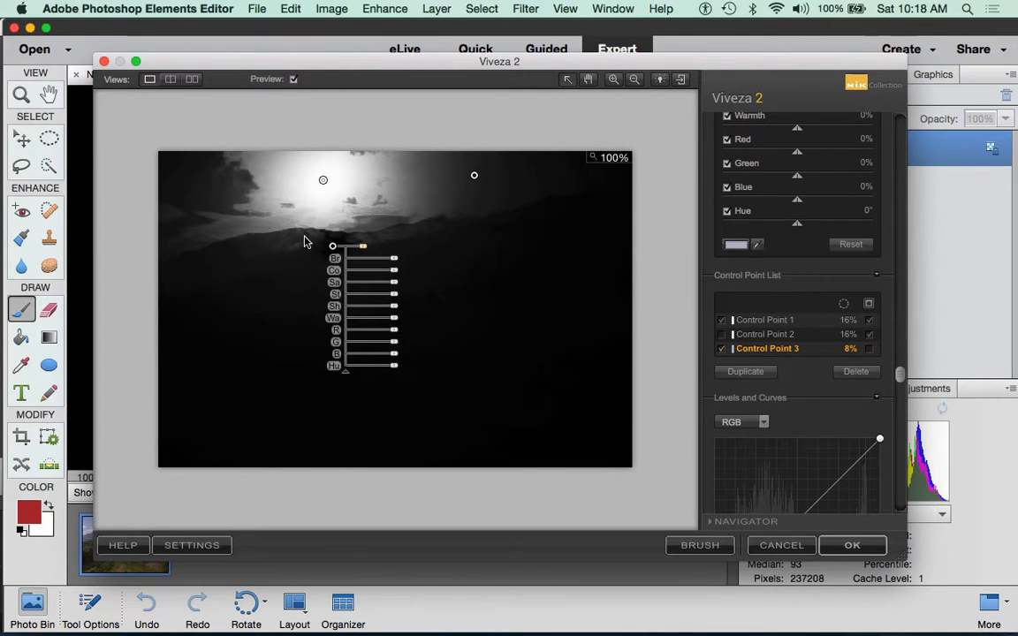
left_click(660, 229)
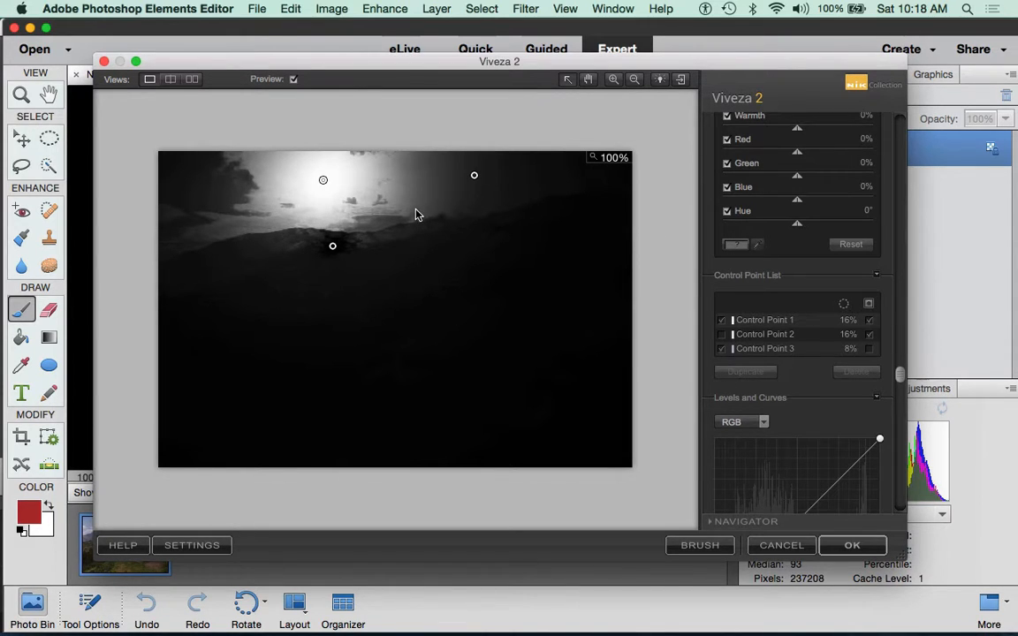
left_click(474, 176)
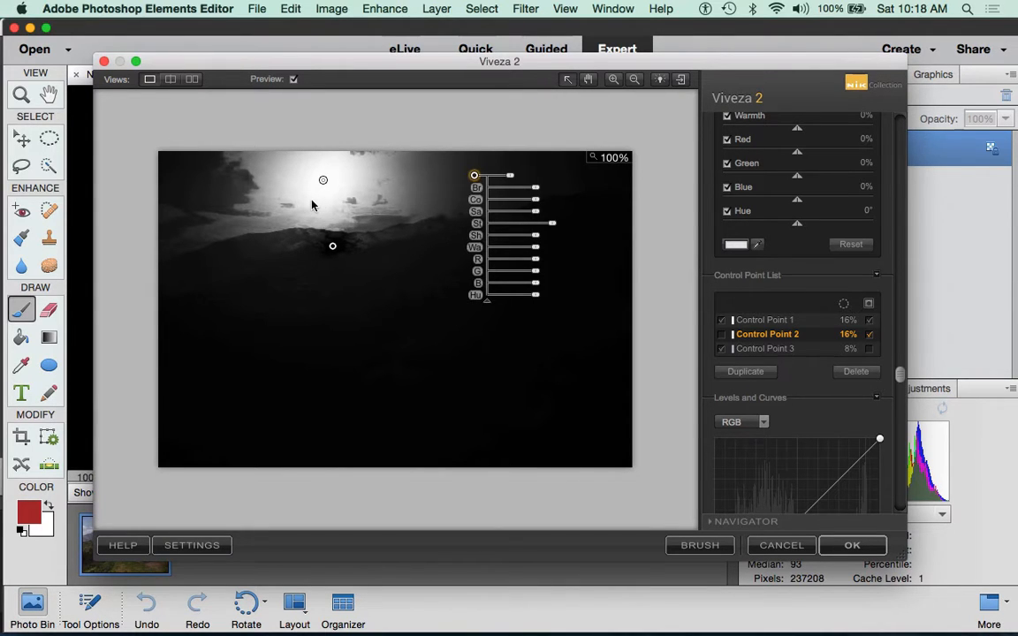
Step: Select Control Points 1 and 2 together in the Control Point List to preview the sky mask
left_click(323, 181)
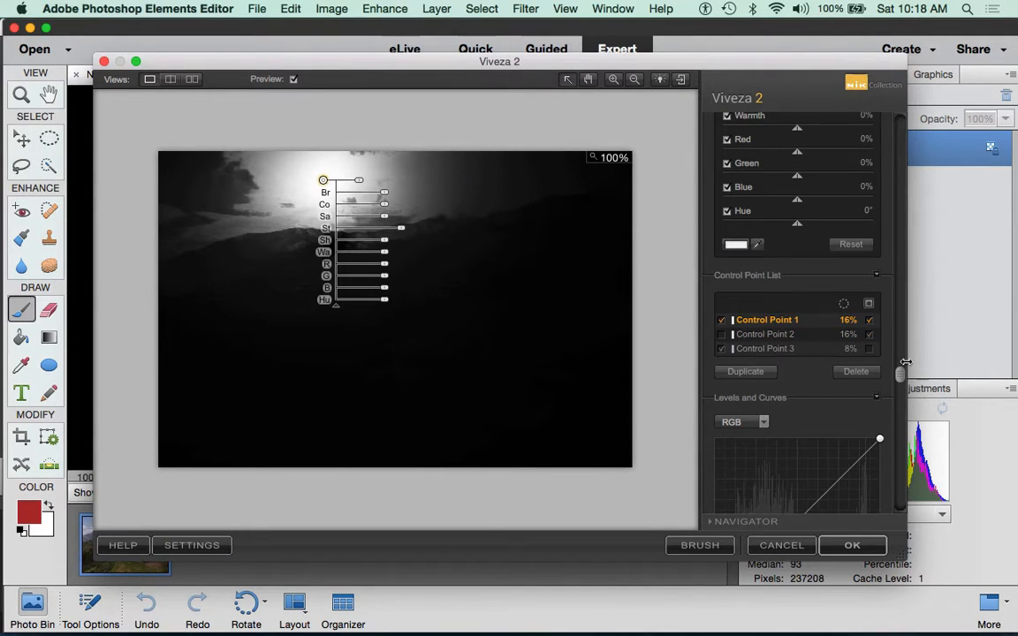
left_click(765, 335)
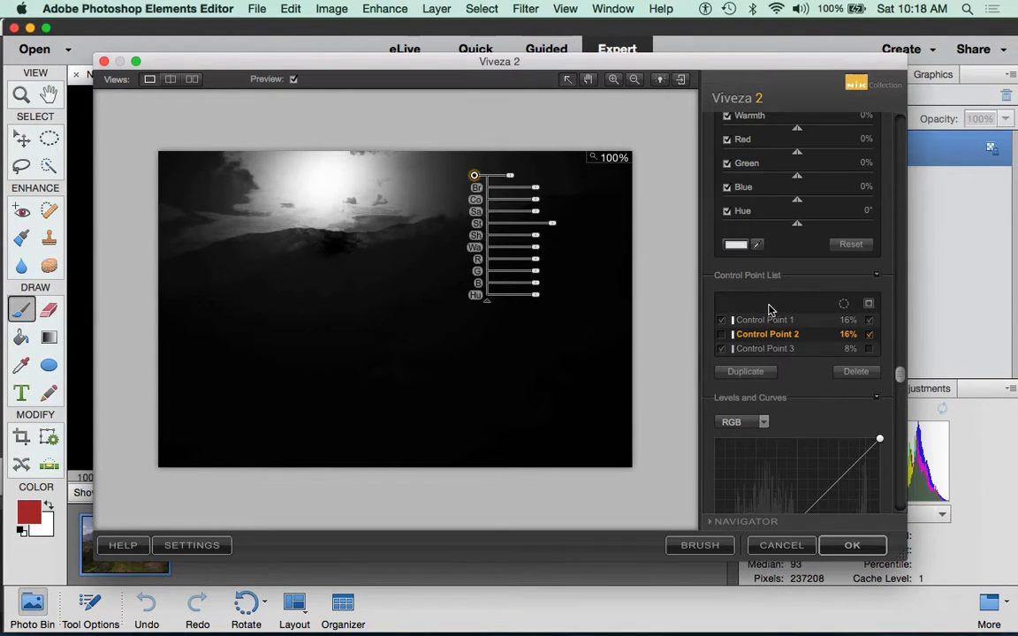
left_click(778, 321)
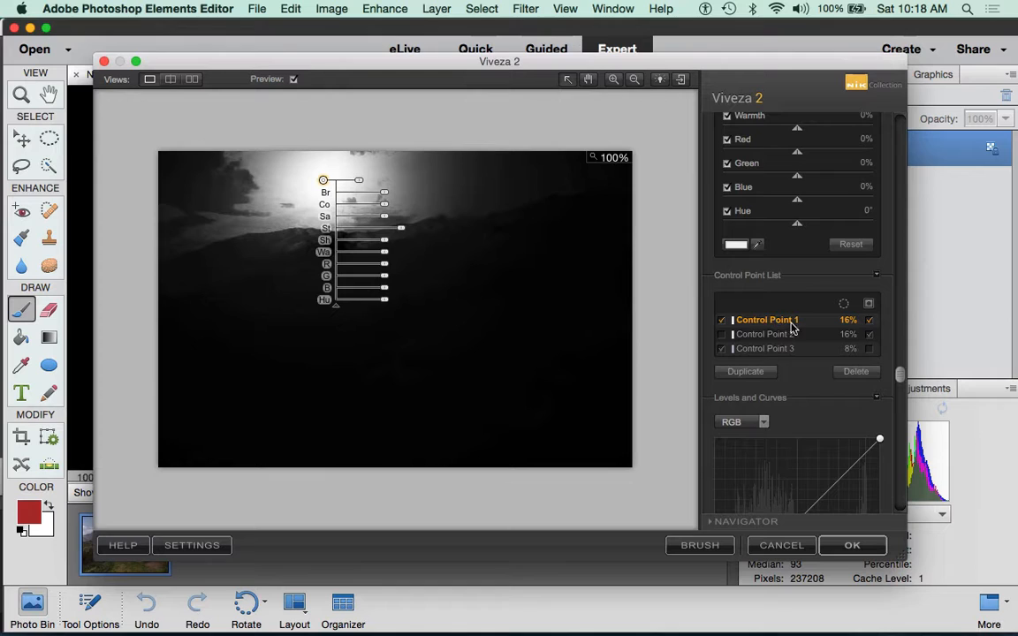
left_click(788, 335)
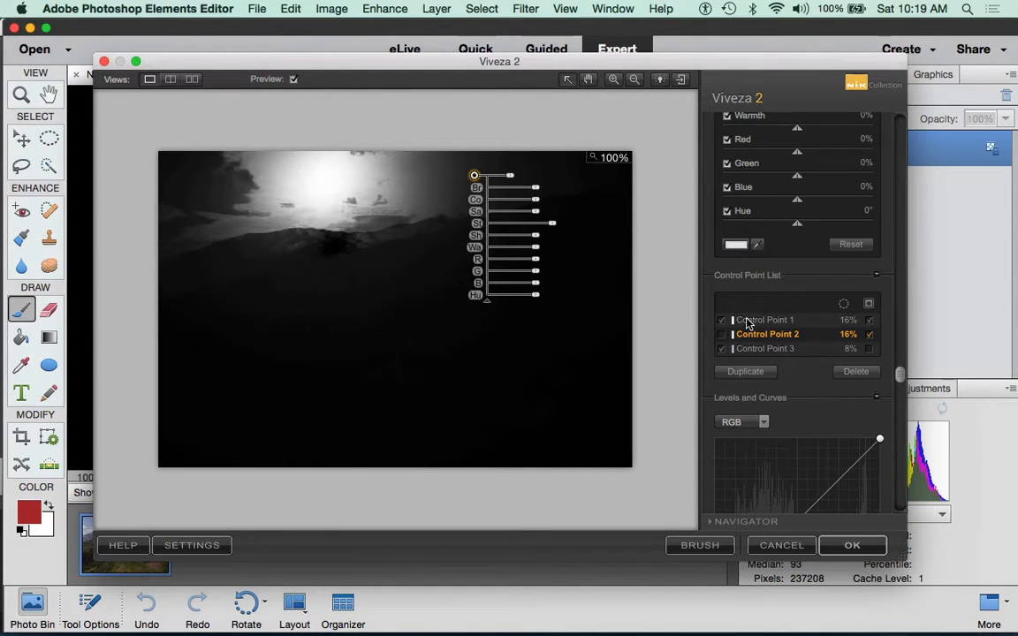
left_click(750, 321, "shift")
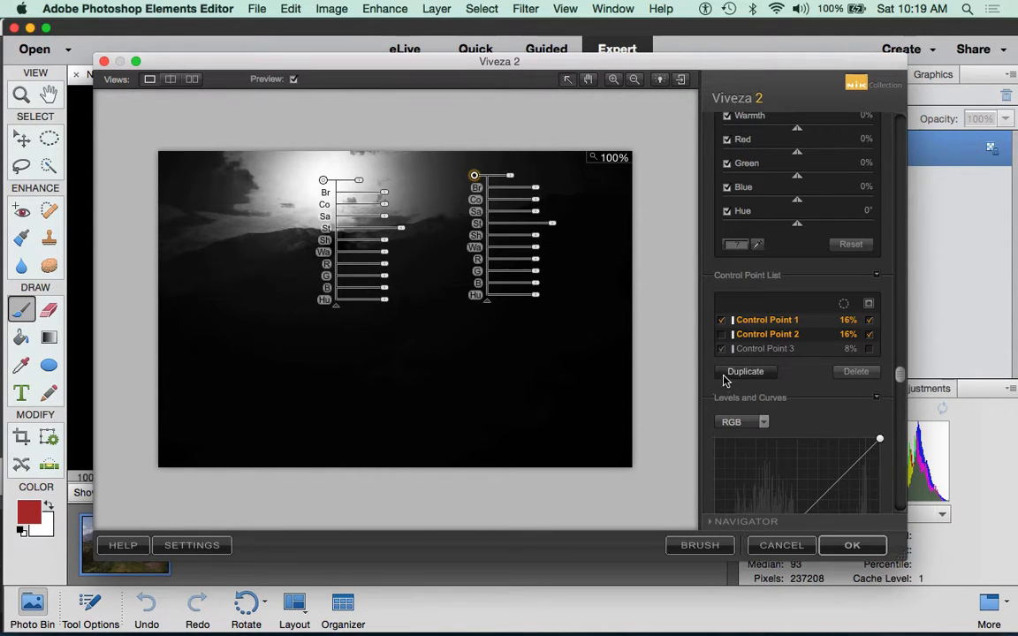
Step: Hide the Control Point 1 and 2 masks and deselect all points to restore the colour preview
left_click(869, 321)
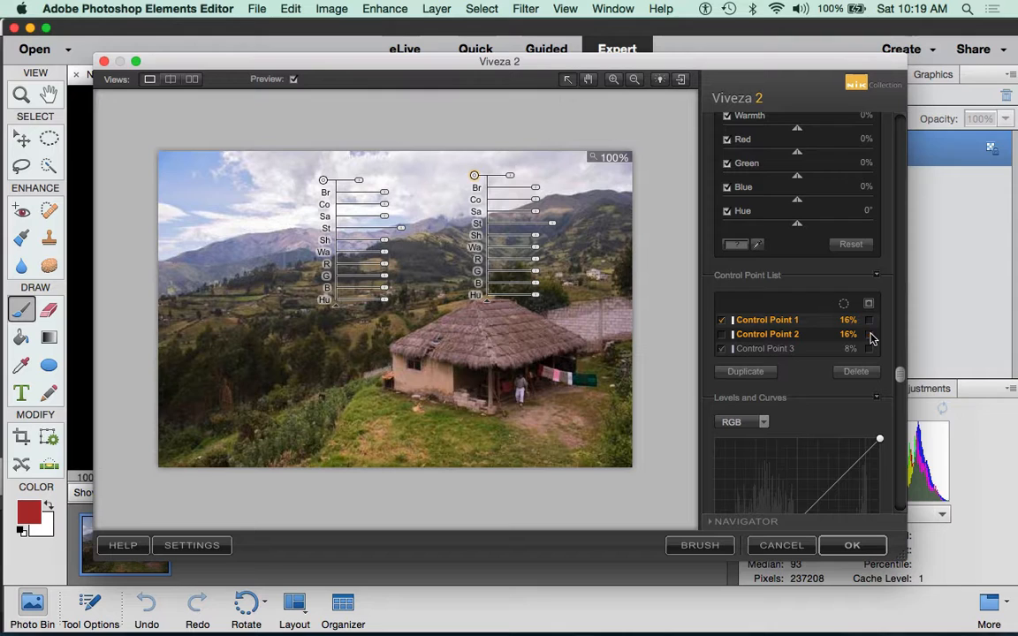
left_click(870, 335)
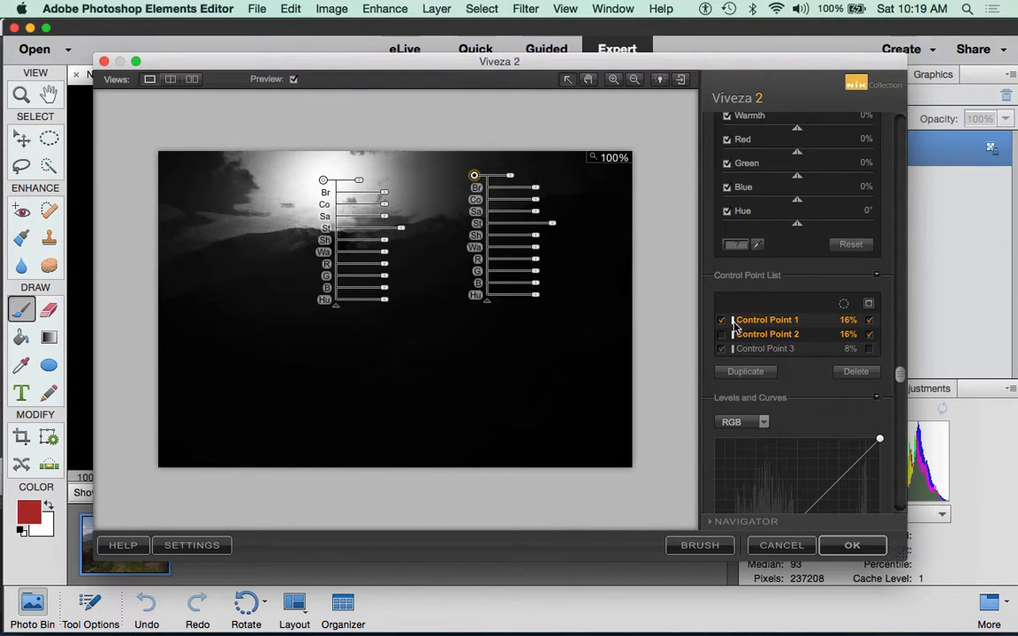
left_click(868, 321)
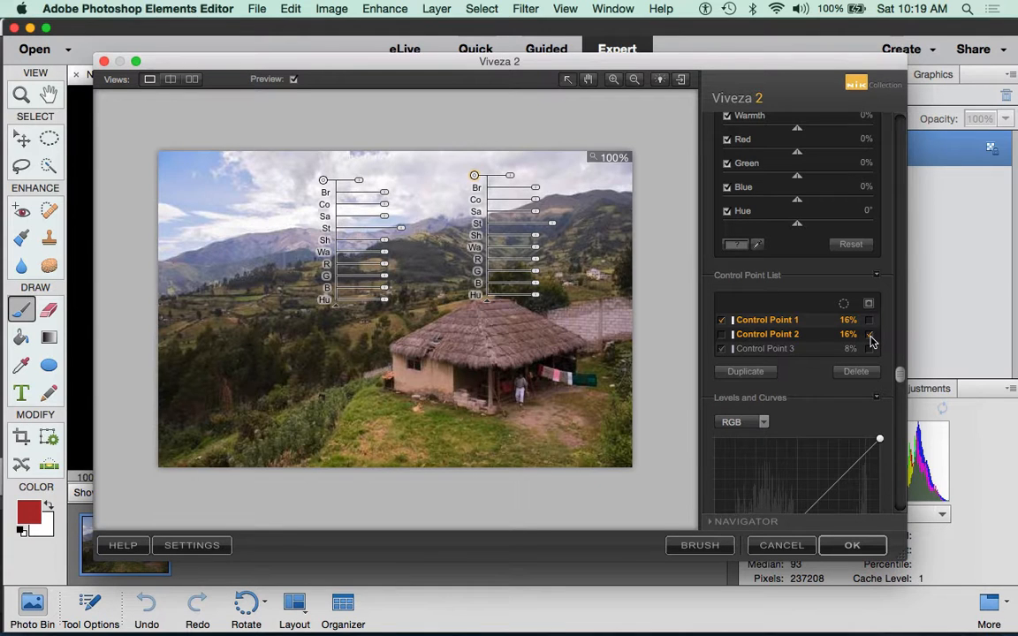
left_click(648, 157)
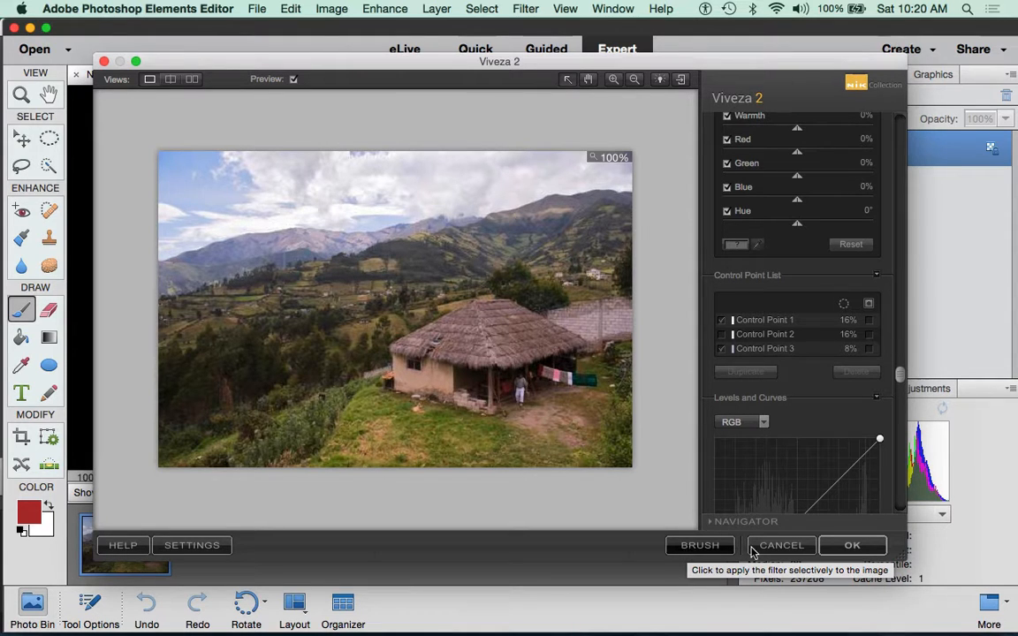
Step: Apply the Viveza 2 adjustments with OK, creating a 'Viveza 2' layer above Background
left_click(855, 550)
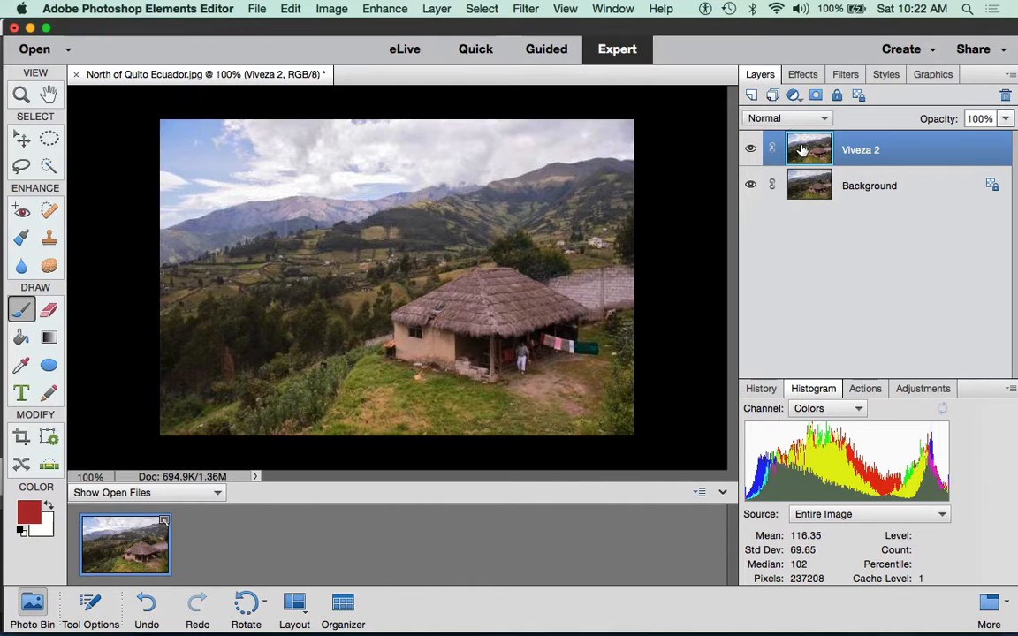
Step: Duplicate the Viveza 2 layer with Cmd+J and open Enhance > Unsharp Mask for the copy
key("super+j")
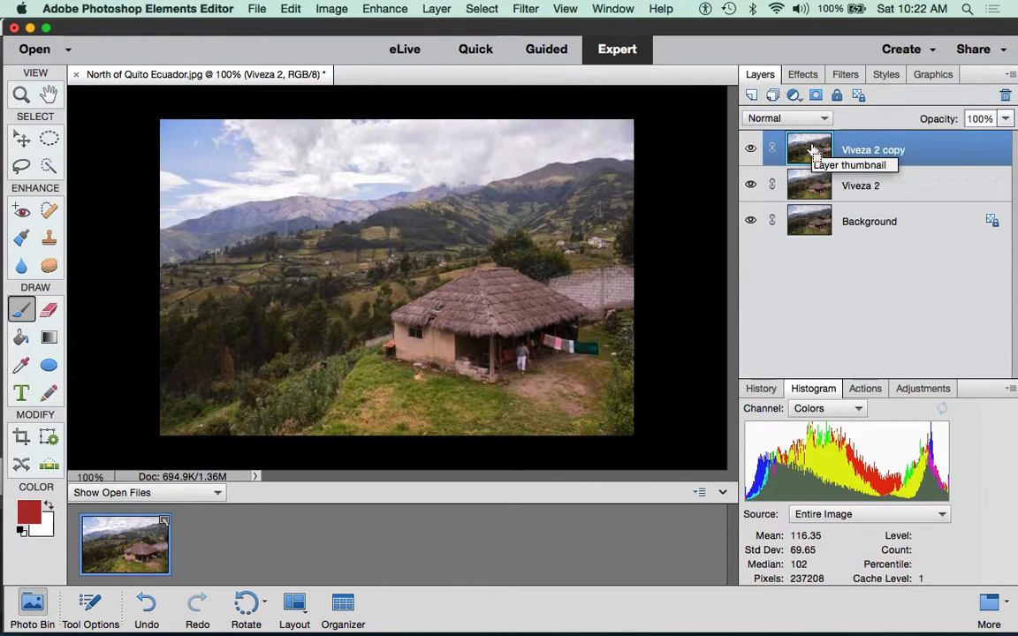
left_click(433, 12)
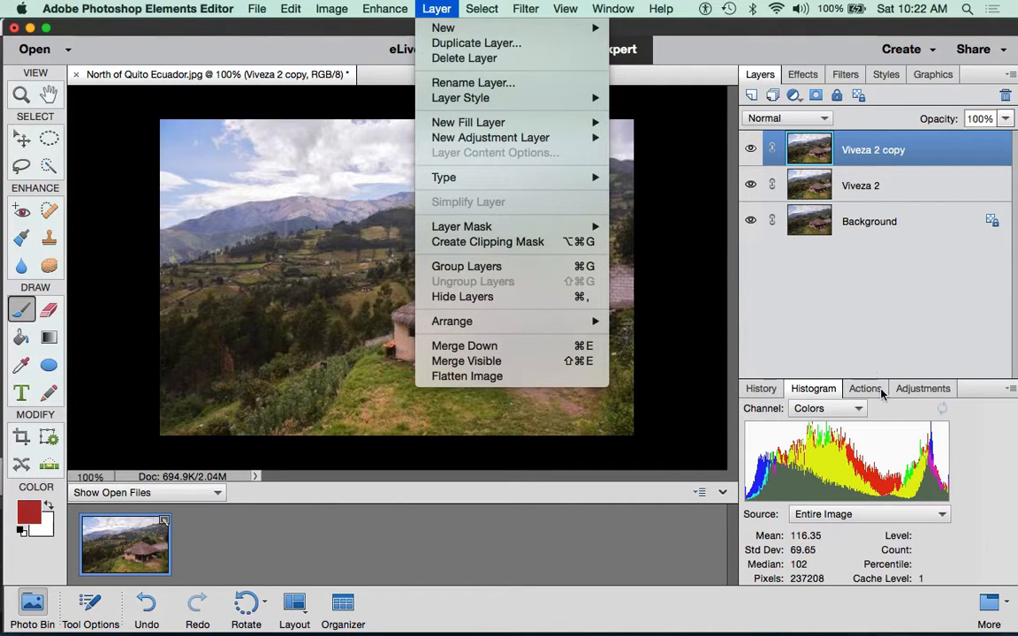
left_click(869, 356)
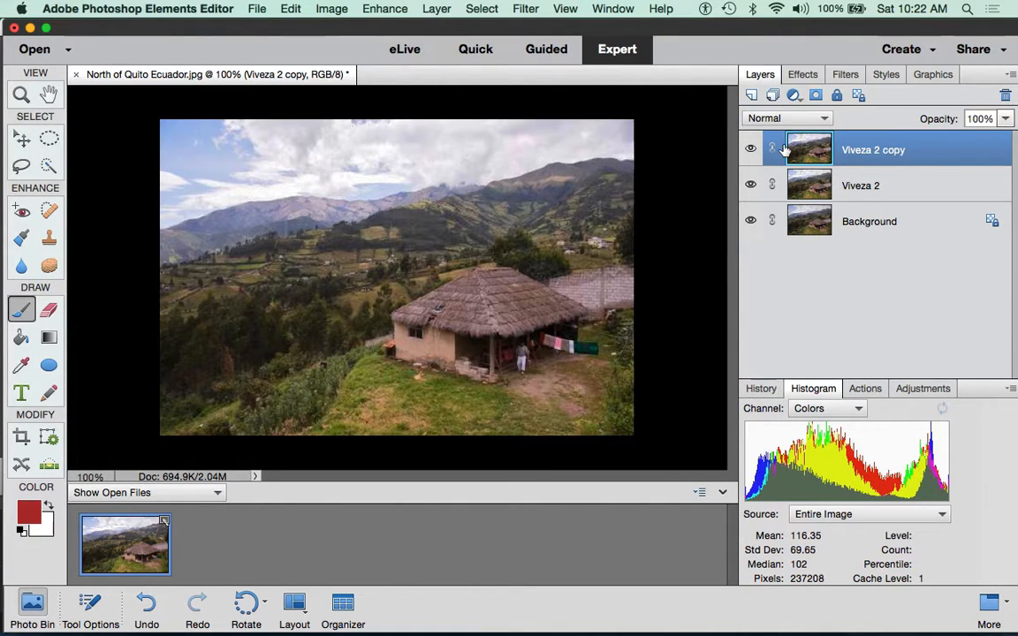
left_click(383, 10)
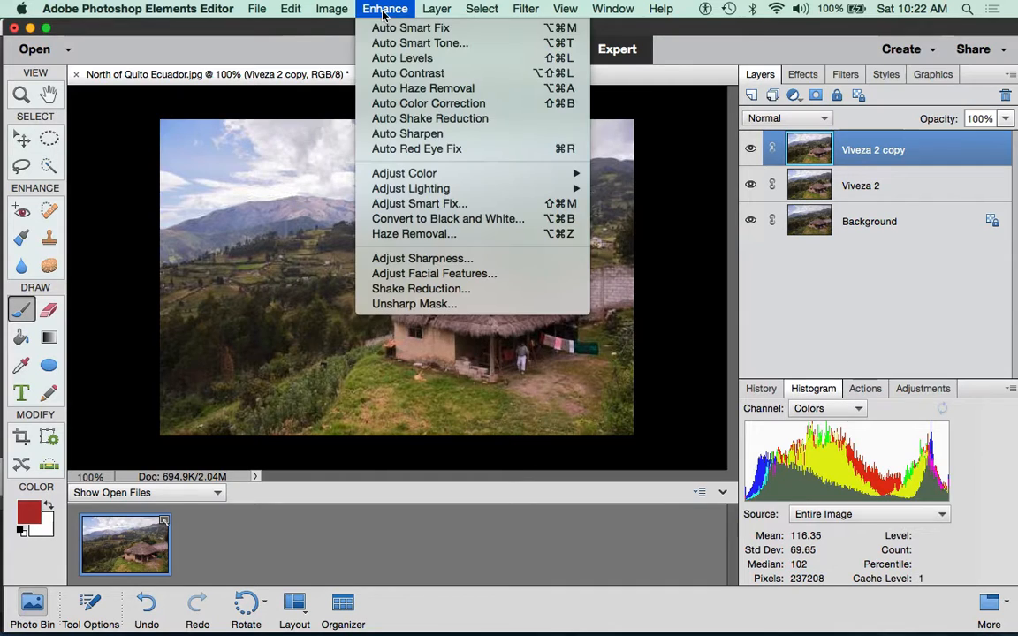
left_click(389, 304)
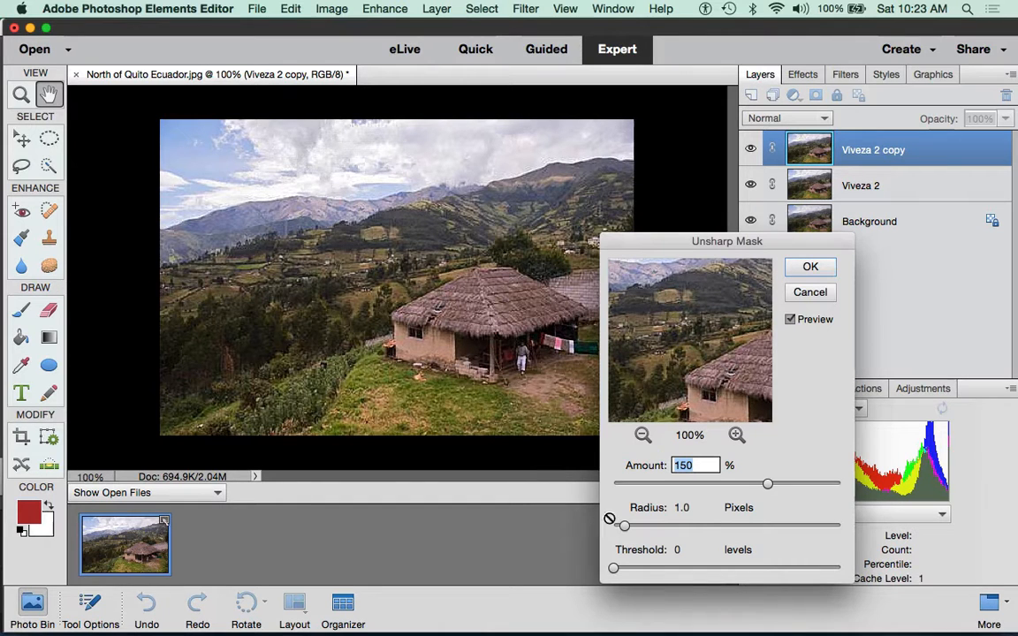
left_click_drag(808, 246, 877, 127)
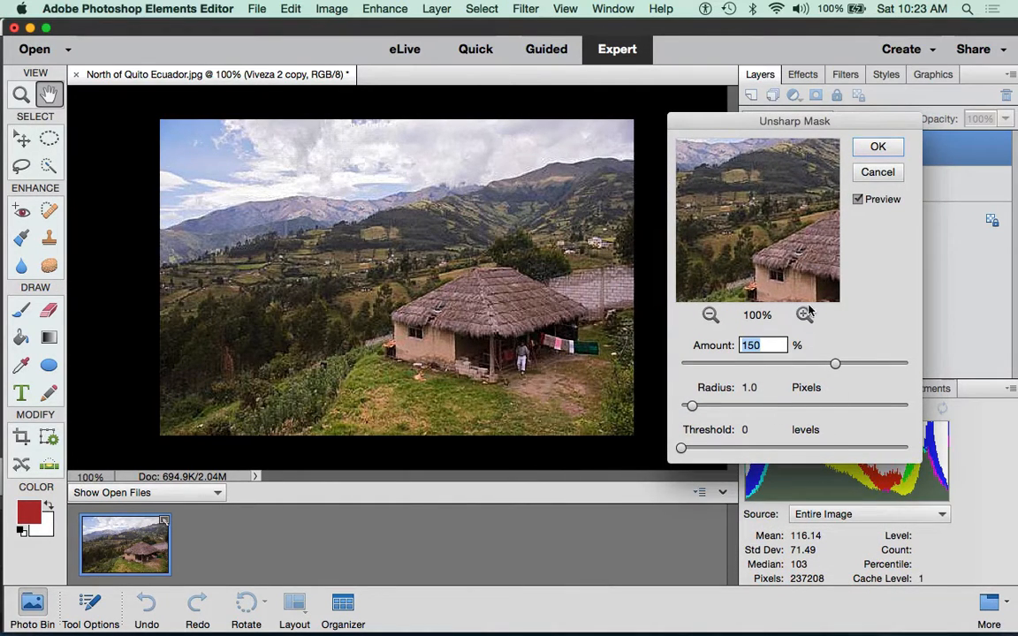
left_click(857, 202)
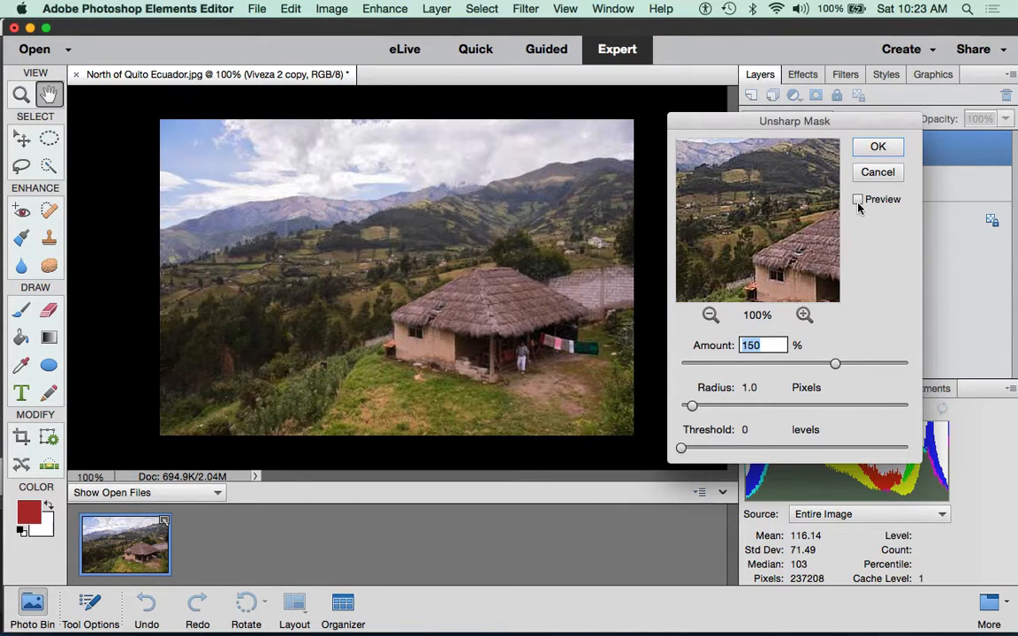